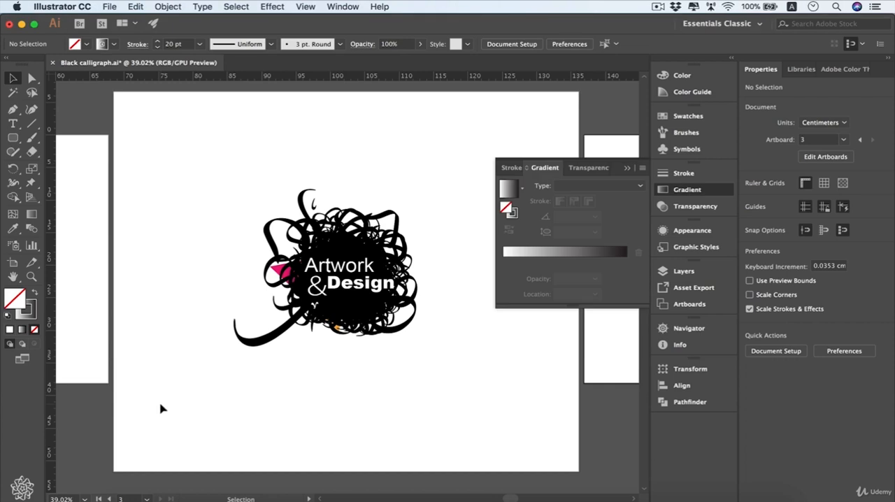
- Show the document's layers, collapse Layer 1's contents and select the large white background rectangle on Layer 2
click(692, 272)
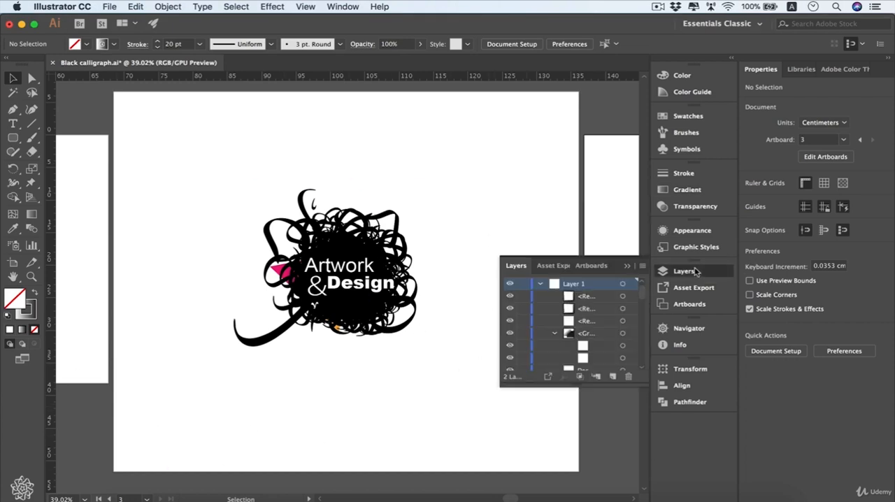
click(540, 283)
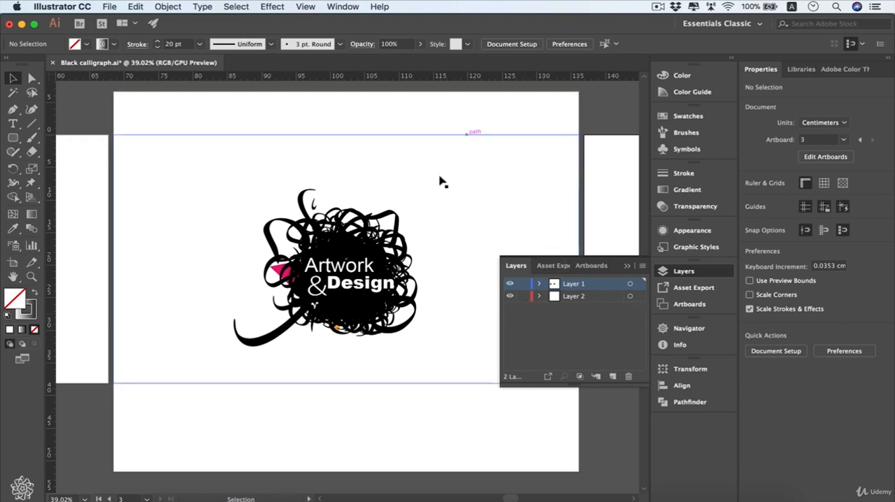
drag(258, 91, 290, 119)
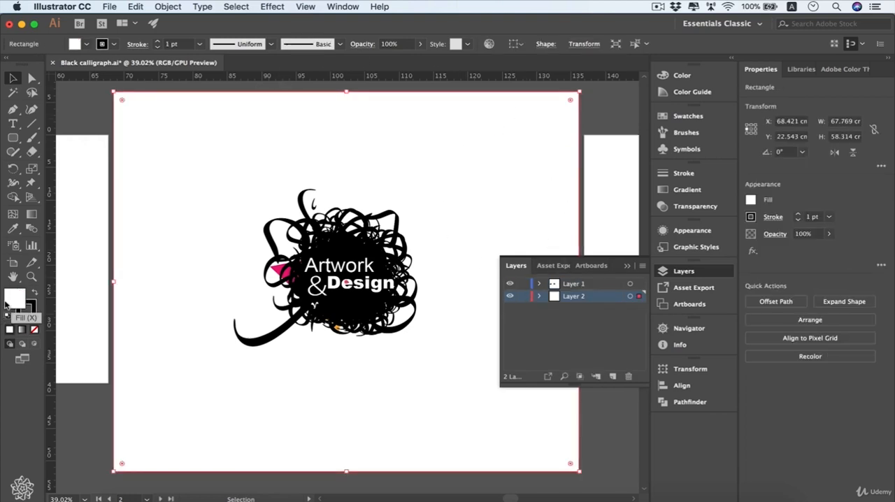
- Apply a linear white-to-black gradient fill to the background rectangle and look through the preset gradients
click(717, 196)
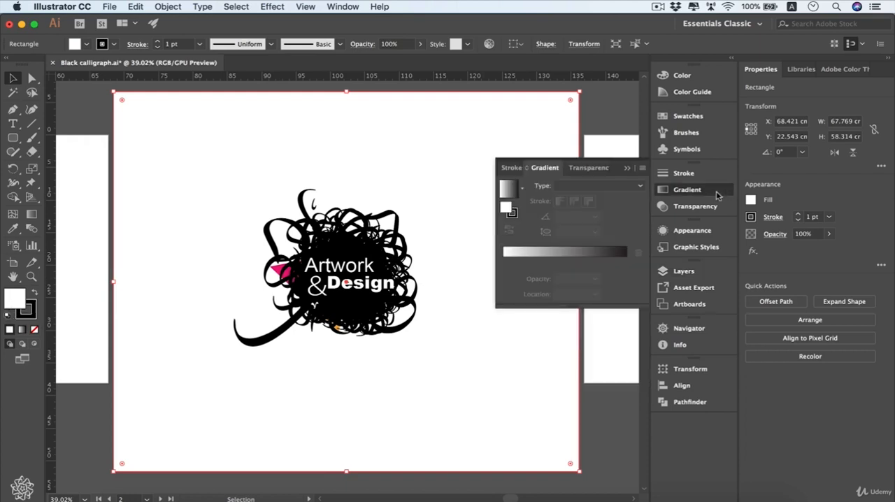
click(510, 190)
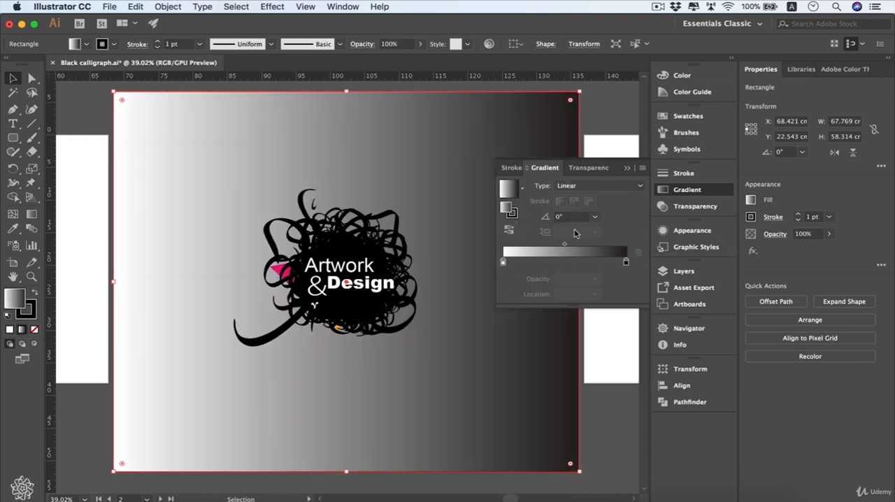
click(524, 195)
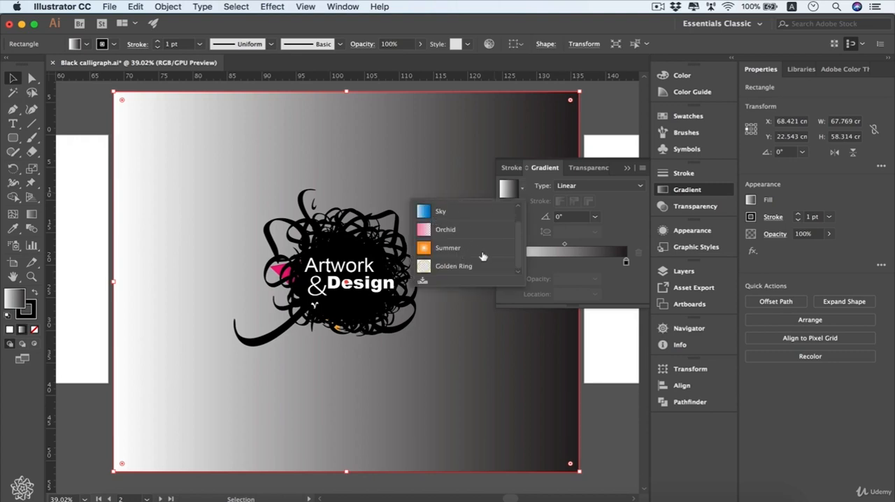
click(519, 206)
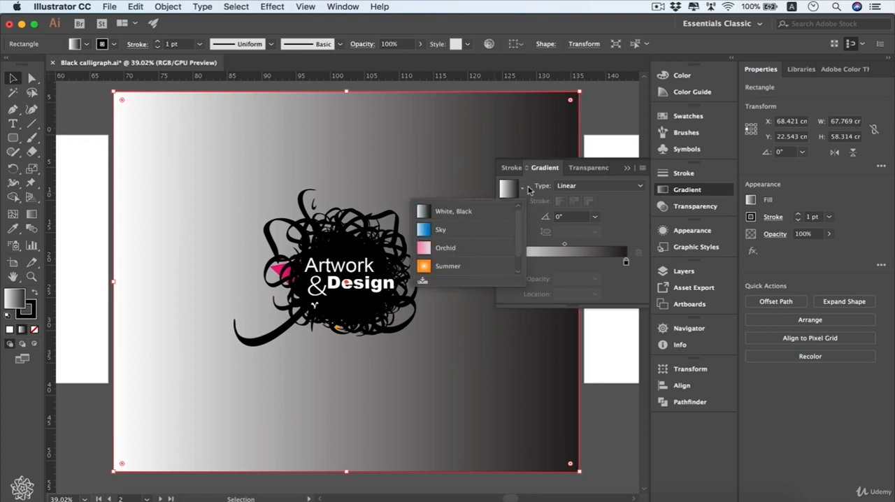
- Open the Gems and Jewels gradient swatch library
click(701, 118)
click(701, 118)
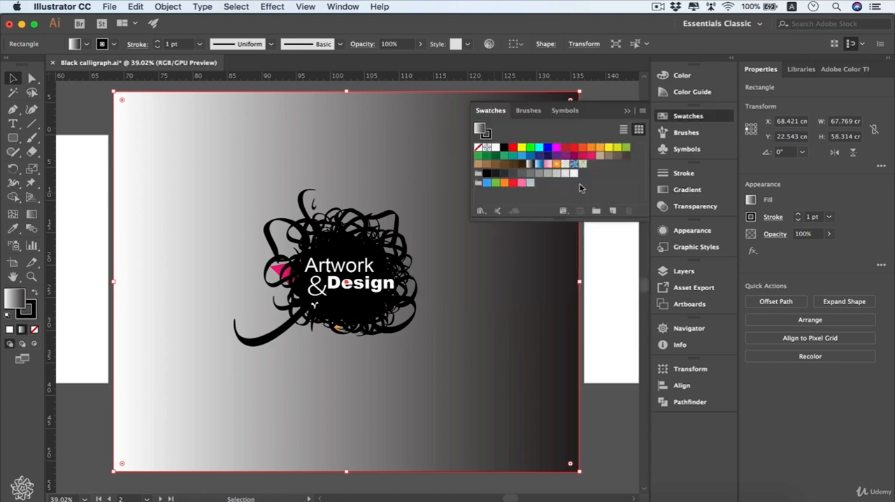
click(480, 213)
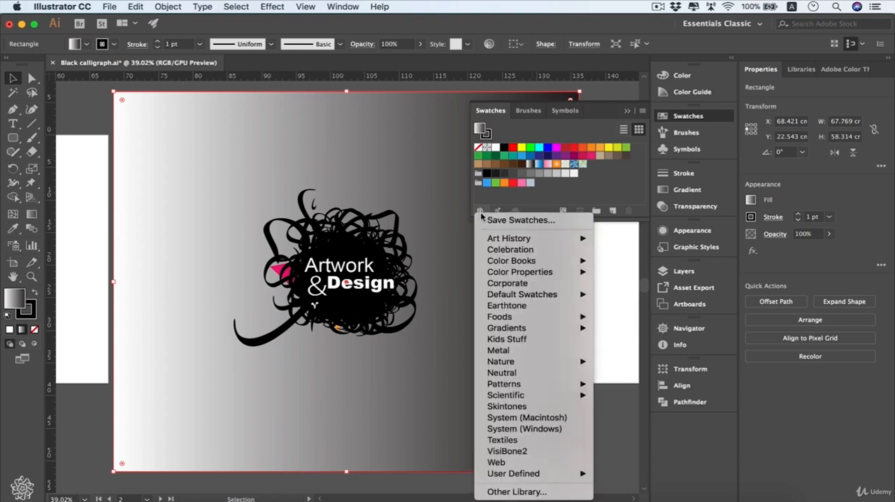
mouse_move(498, 274)
mouse_move(504, 330)
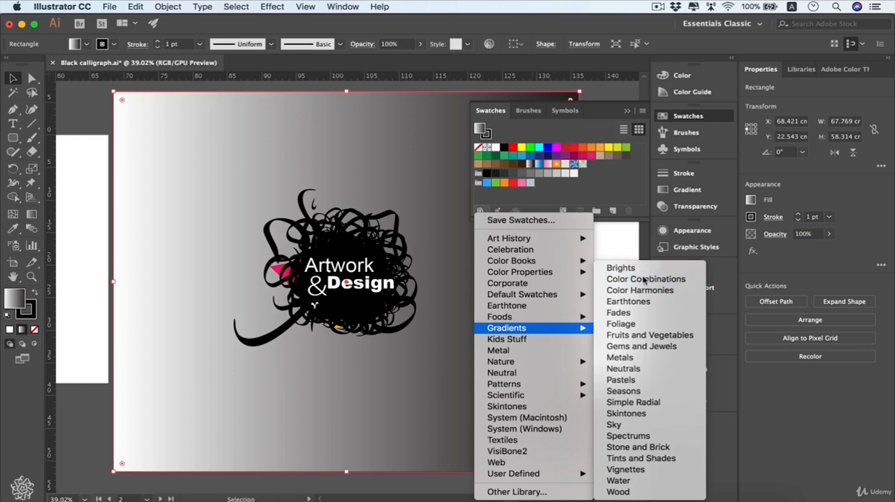
click(693, 347)
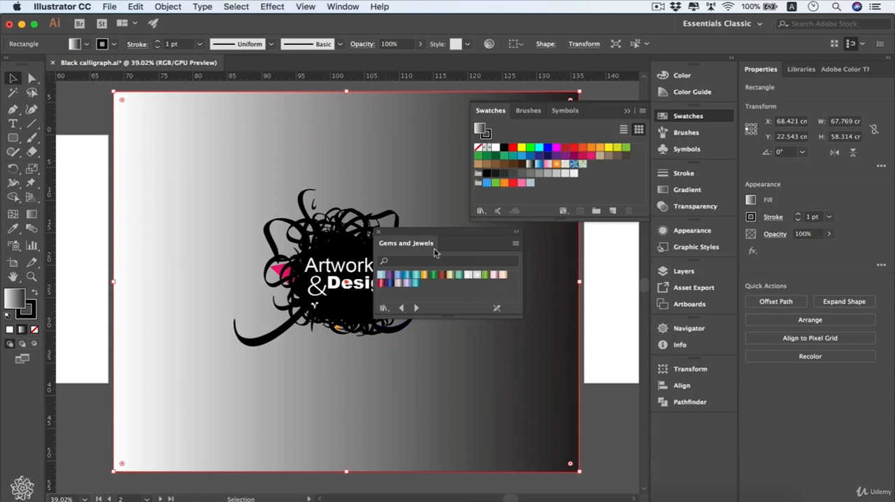
- Try several Gems and Jewels gradients on the rectangle: purple, turquoise, Ruby, Opal and Pearl
click(390, 278)
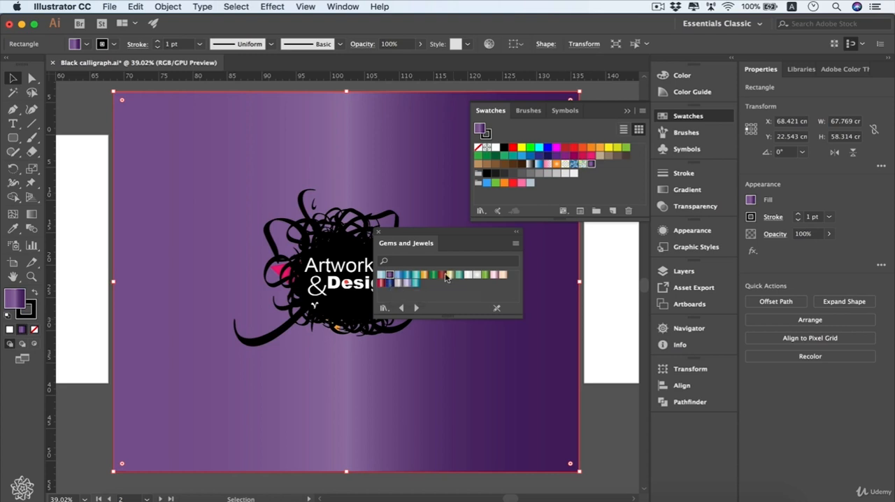
click(415, 277)
click(381, 283)
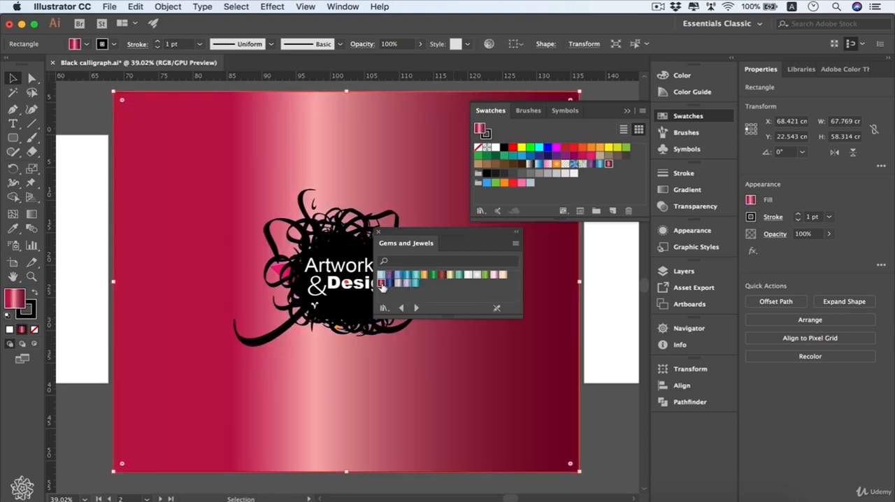
click(469, 277)
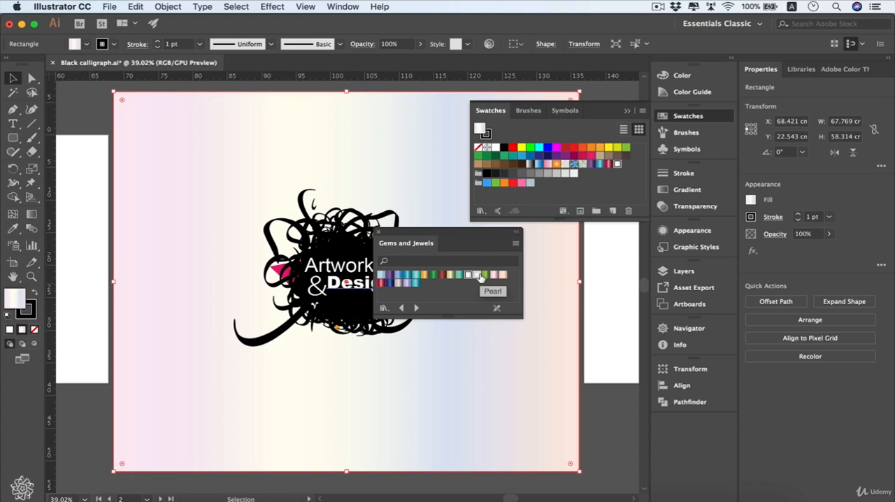
click(478, 276)
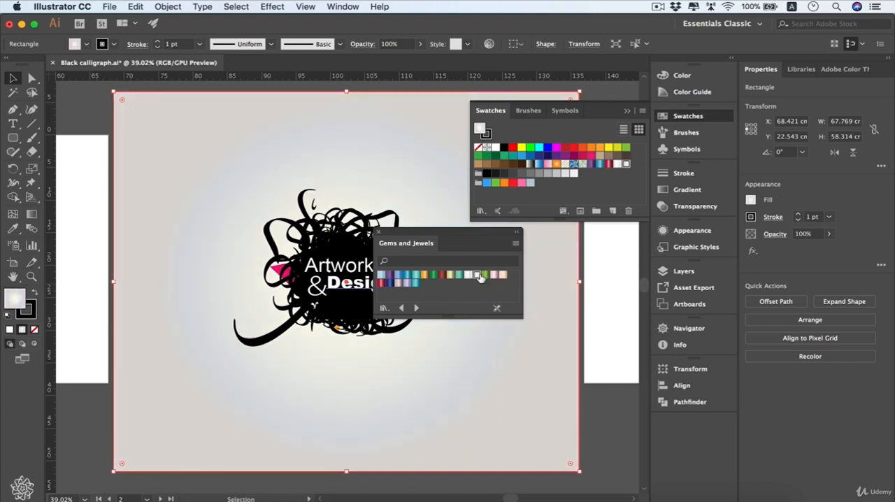
- Browse the Metals, Neutrals and Pastels gradient libraries and close the library
click(418, 308)
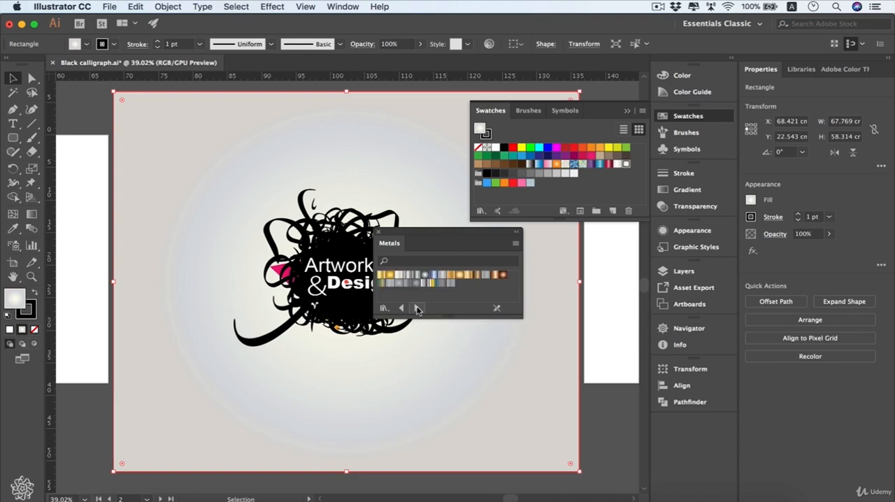
click(417, 308)
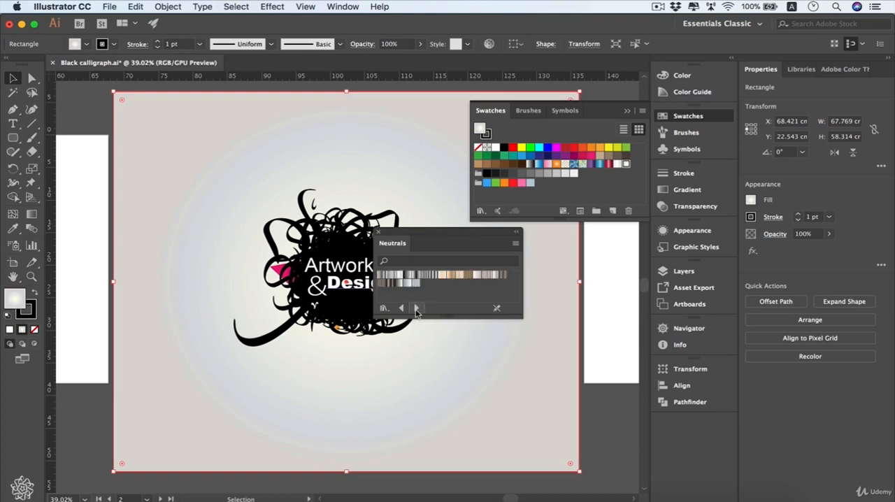
click(417, 309)
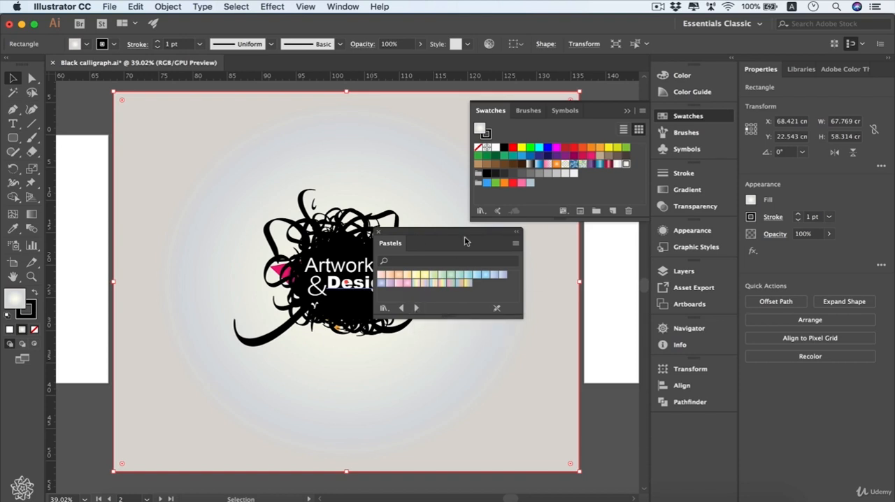
click(379, 233)
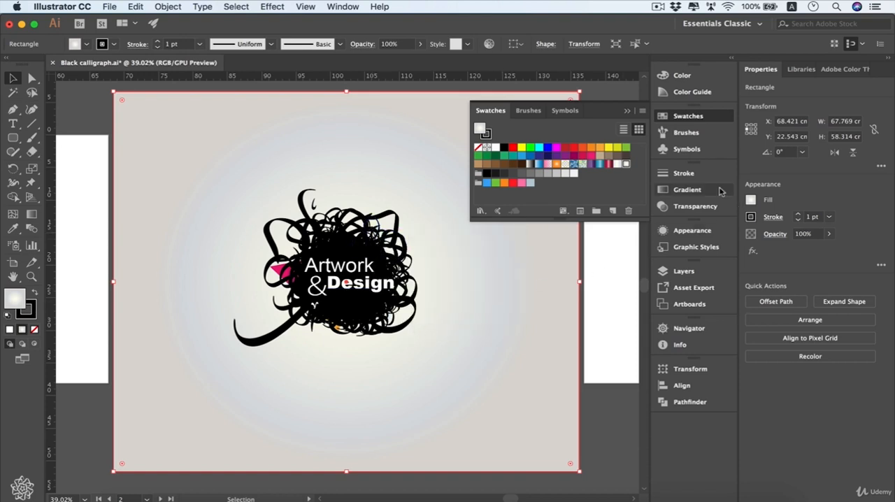
- Apply the White, Black preset gradient to the background rectangle
click(687, 189)
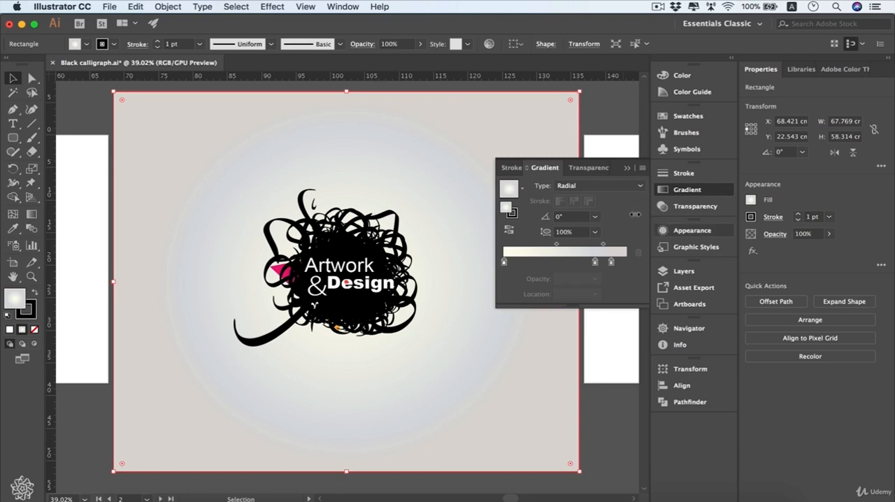
click(523, 192)
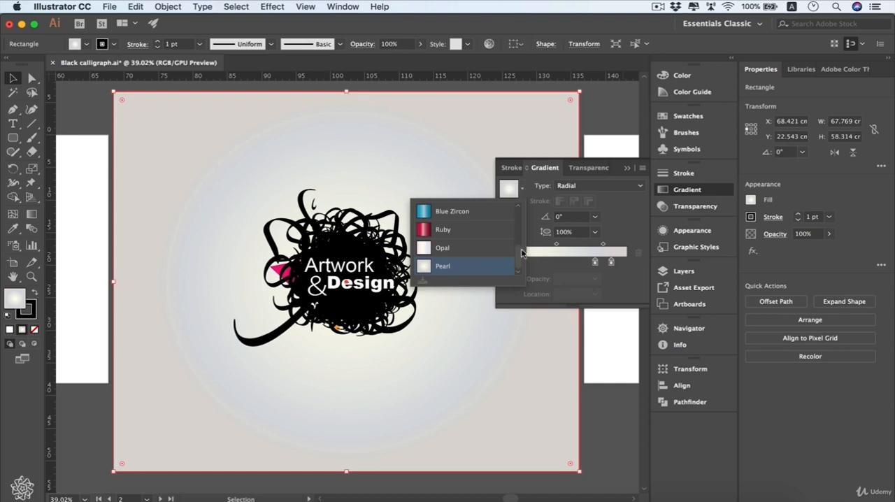
drag(518, 255, 517, 219)
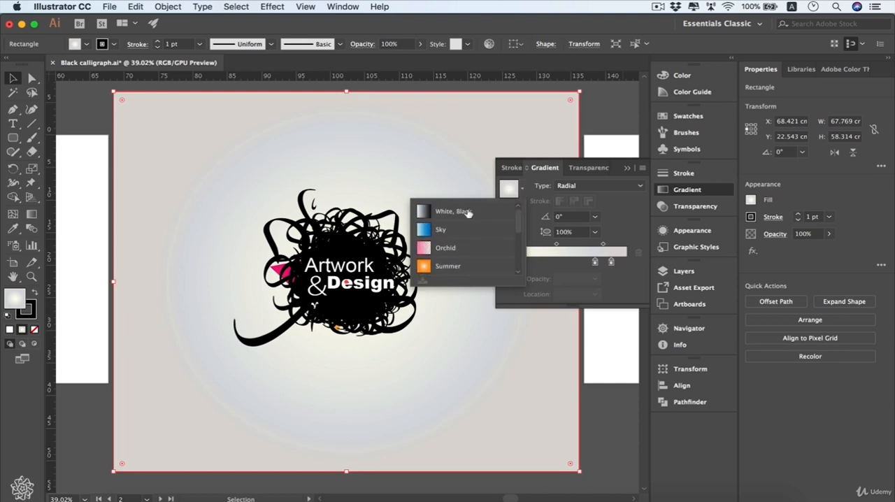
click(465, 210)
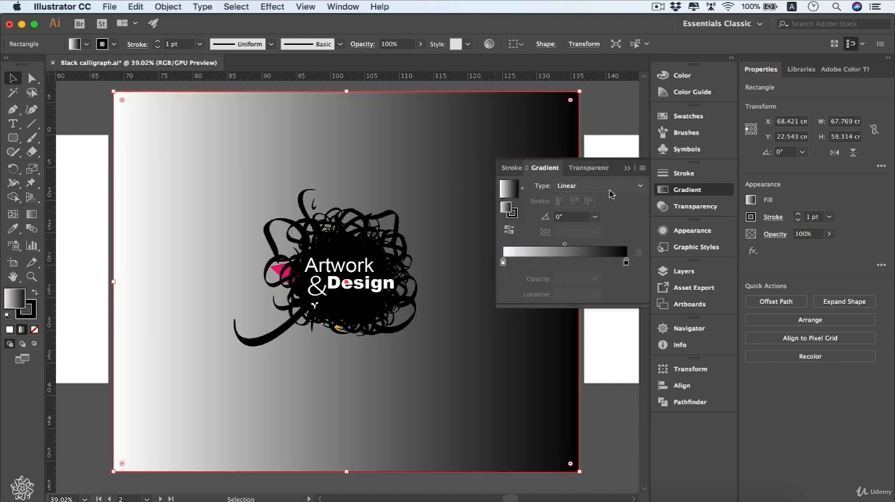
- Try the Radial gradient type on the rectangle and switch it back to Linear
click(638, 187)
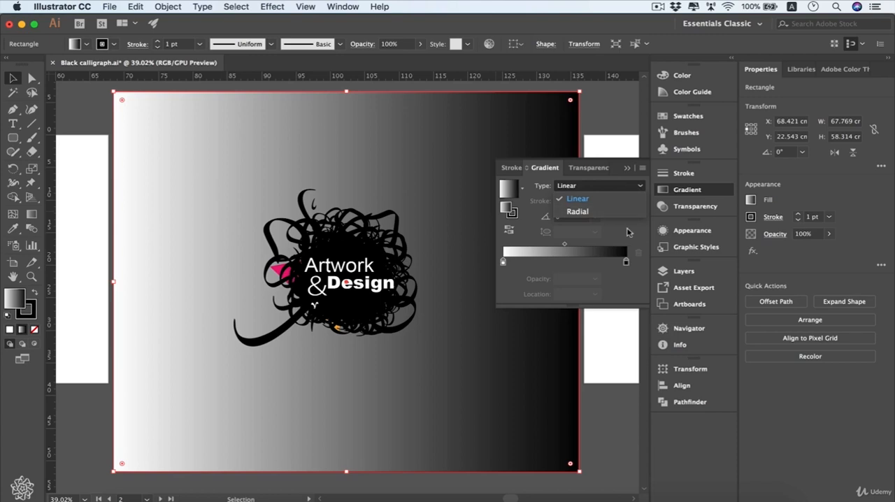
click(628, 211)
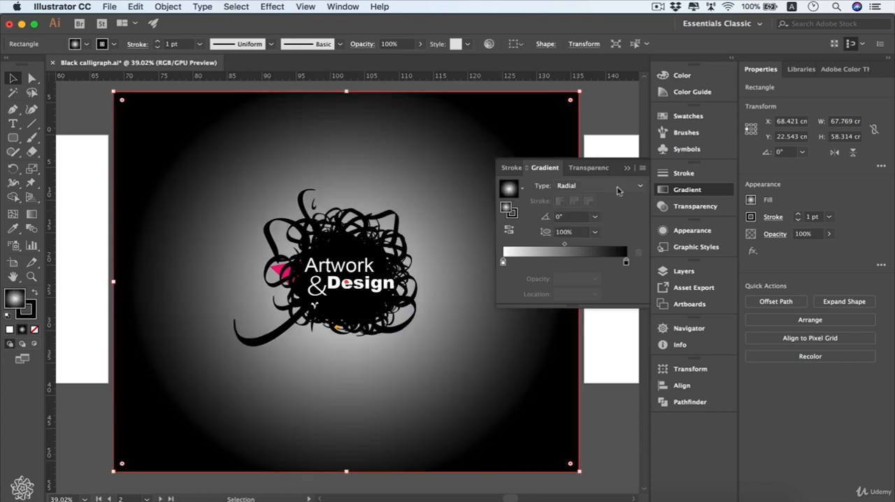
click(632, 189)
click(614, 199)
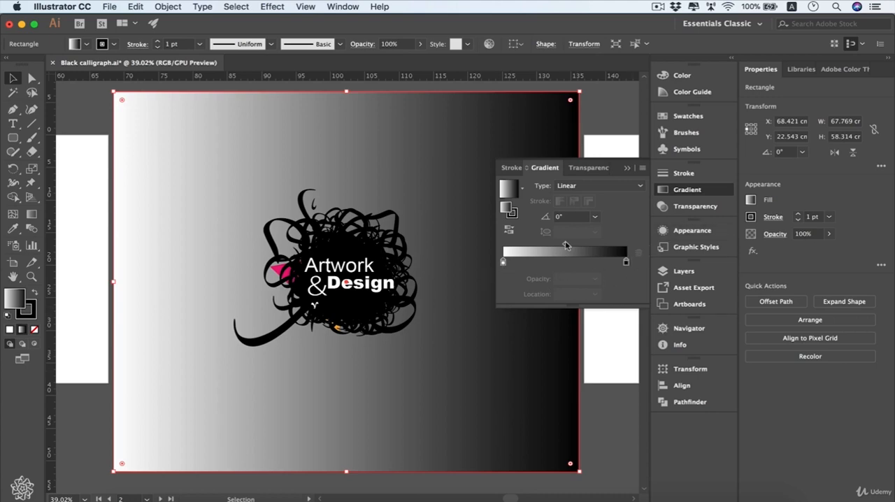
- Adjust the gradient's midpoint, trying about 68% and 50% before setting its location to 80%
drag(565, 247, 587, 245)
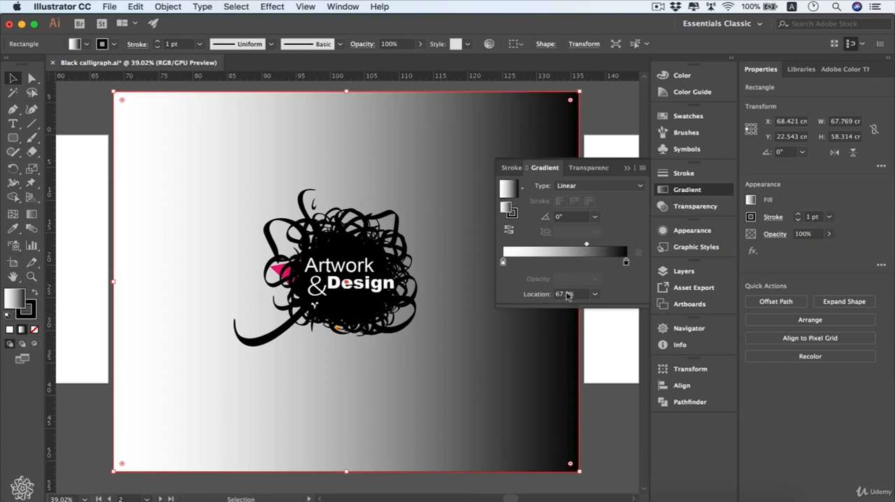
click(597, 294)
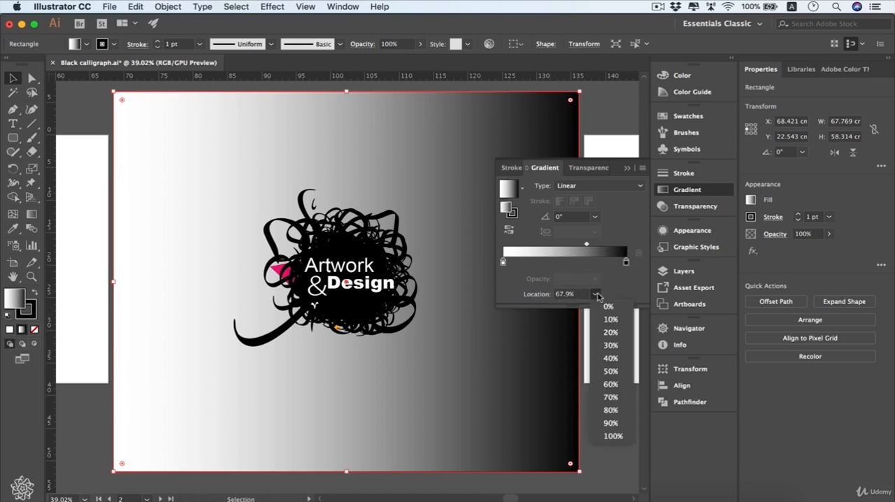
click(621, 371)
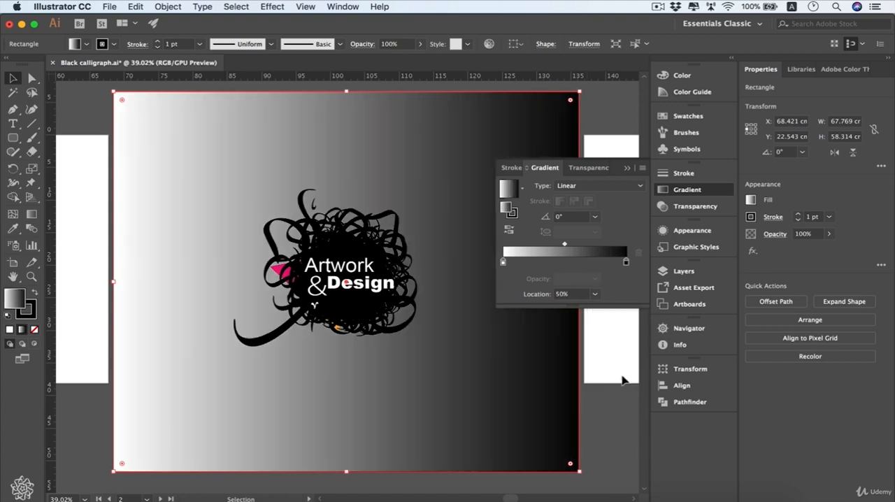
click(595, 294)
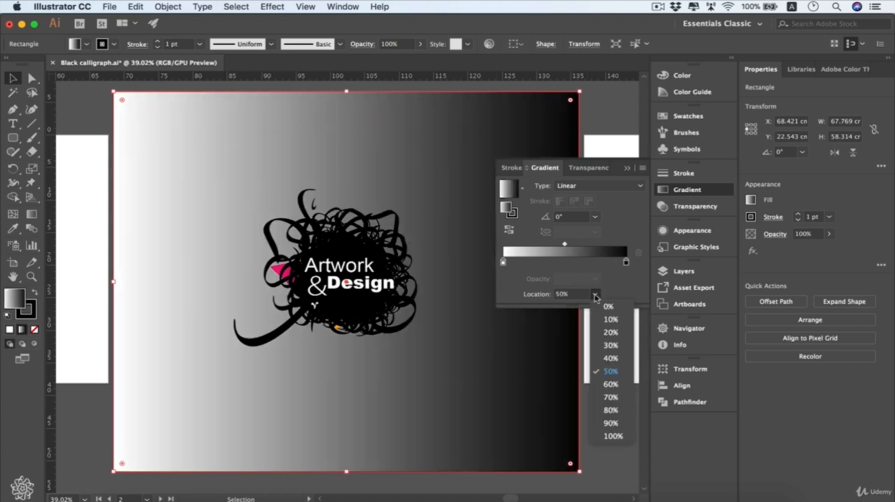
click(610, 410)
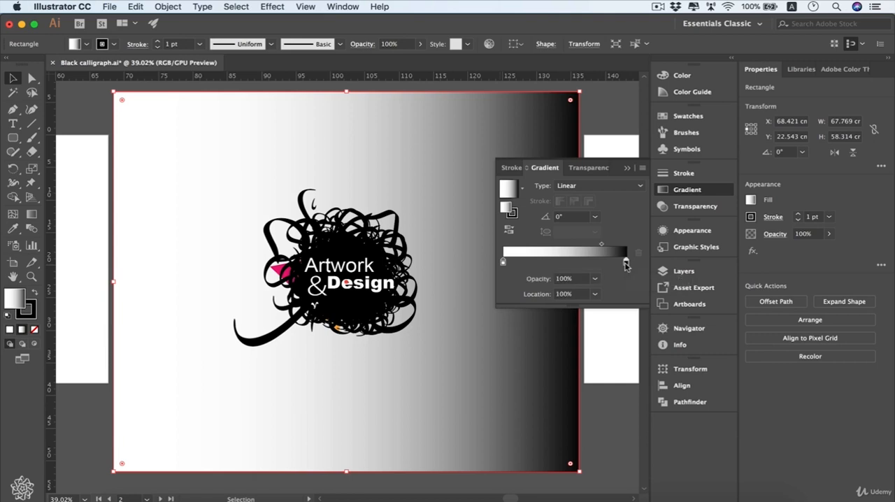
- Recolour the gradient's black end stop, trying dark red A40000 before choosing the pink swatch
double_click(626, 263)
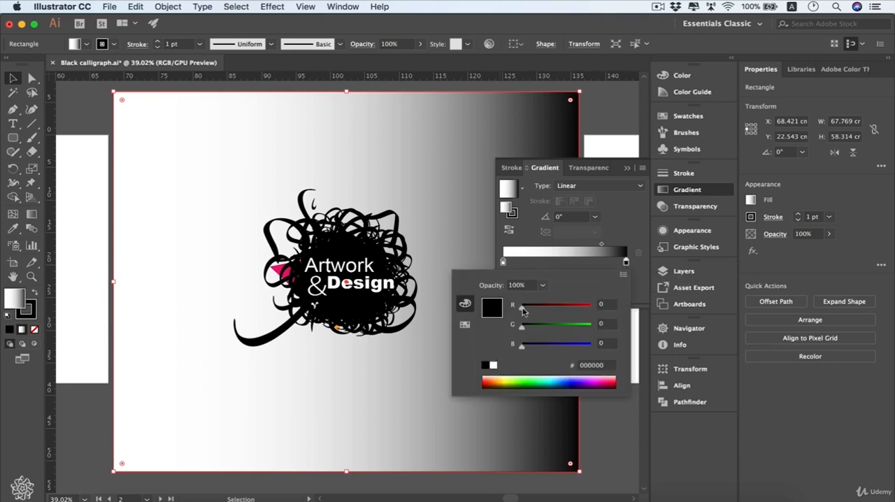
drag(522, 311, 567, 311)
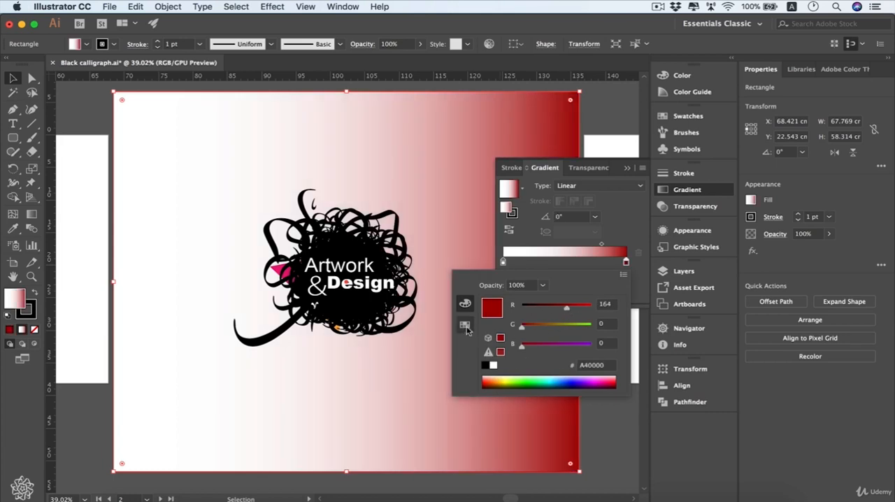
click(466, 328)
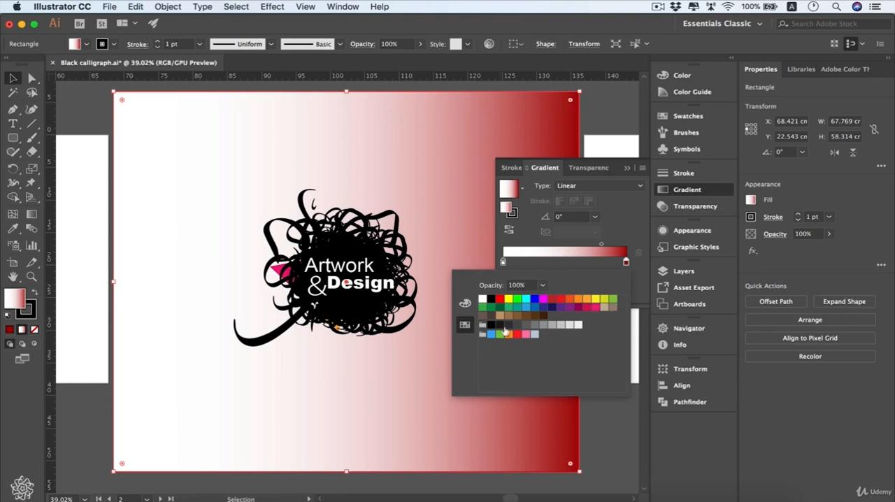
click(595, 307)
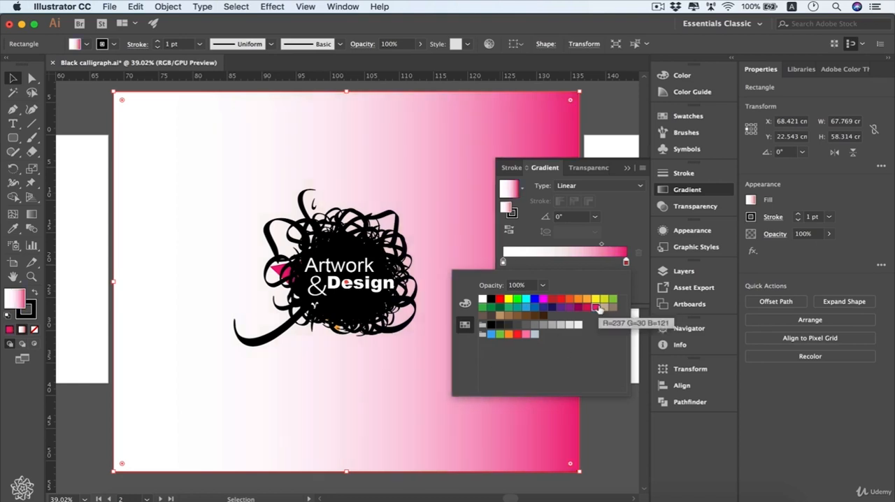
- Try a grey swatch at 30% opacity on the gradient's end stop, and restore the pink swatch at 100% opacity
click(543, 325)
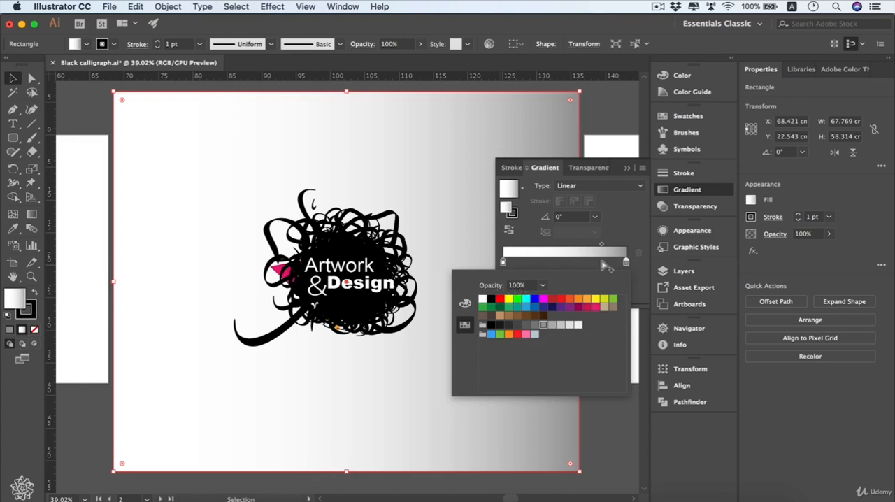
click(544, 286)
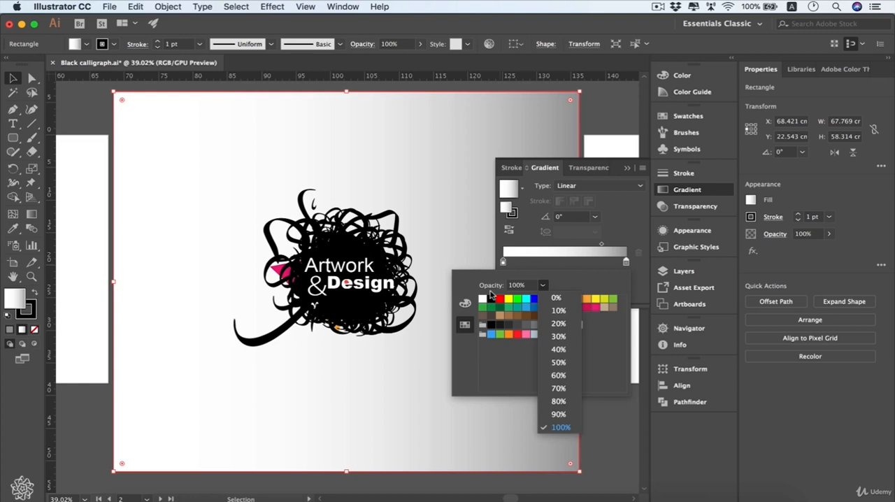
click(567, 339)
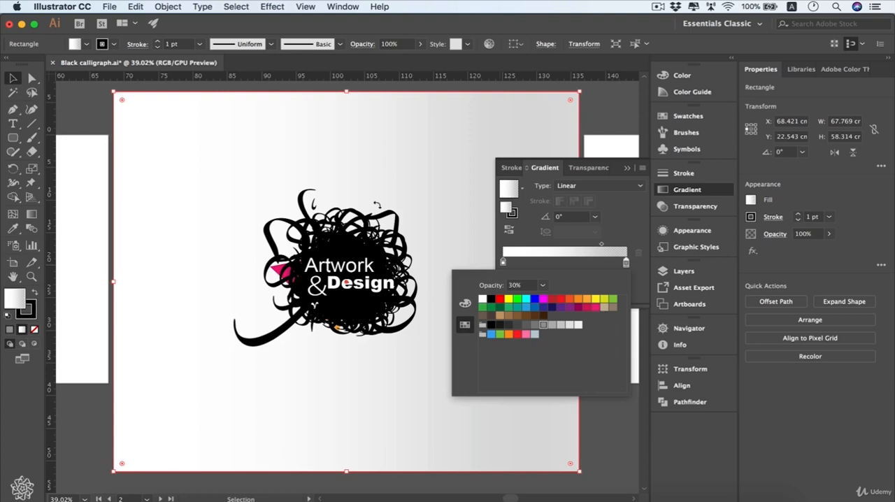
click(544, 285)
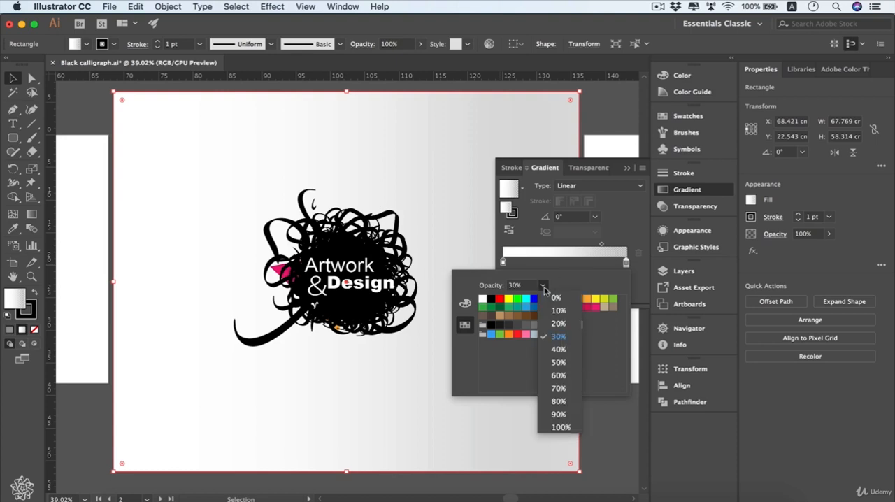
click(560, 427)
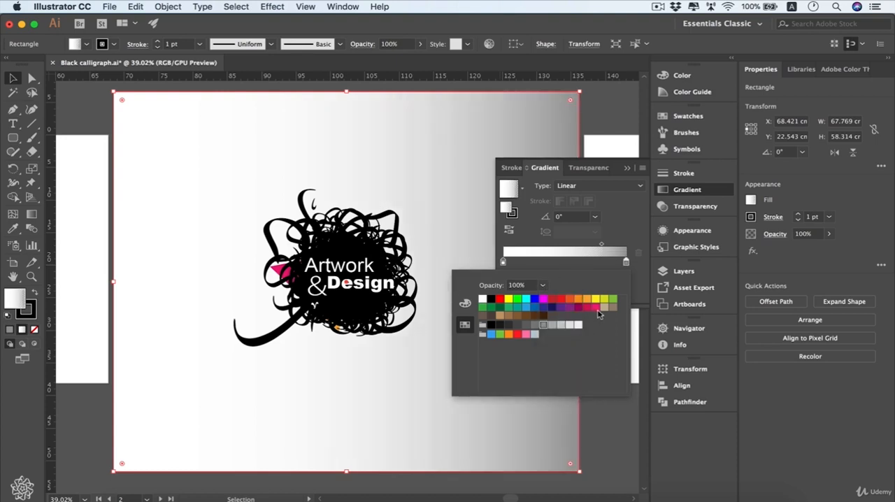
click(596, 308)
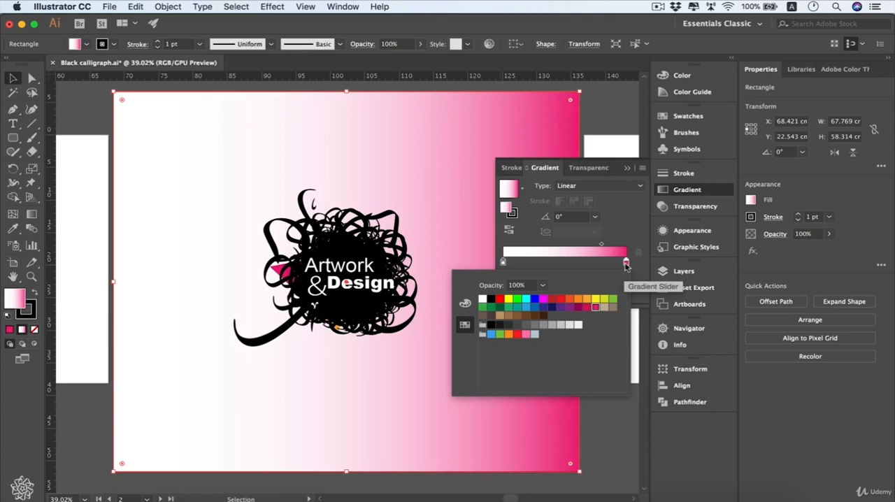
- Recolour the gradient's white start stop with the orange swatch
double_click(505, 263)
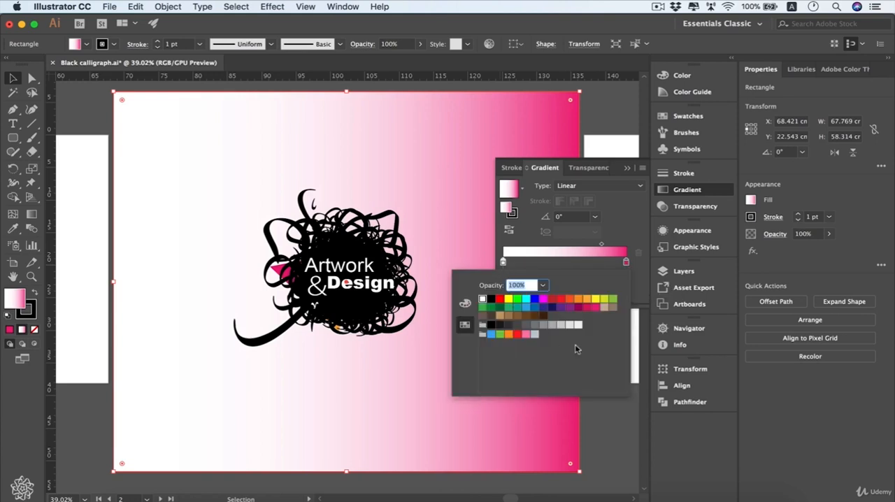
click(579, 300)
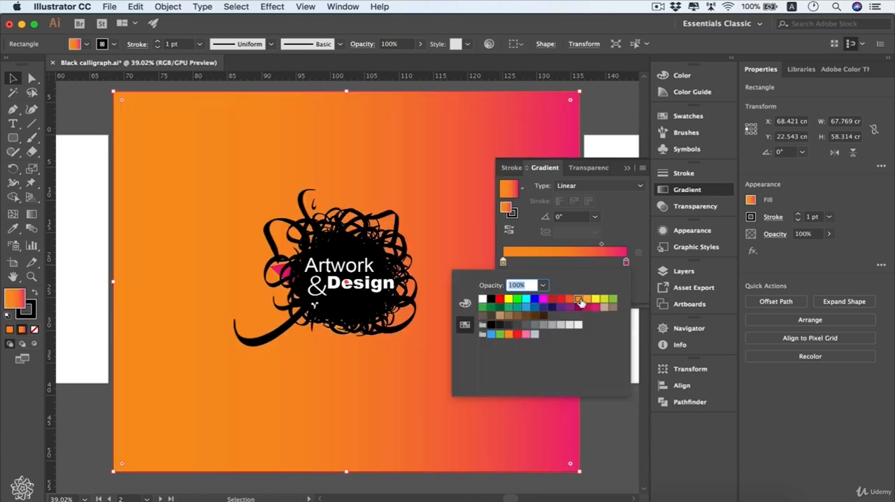
click(586, 270)
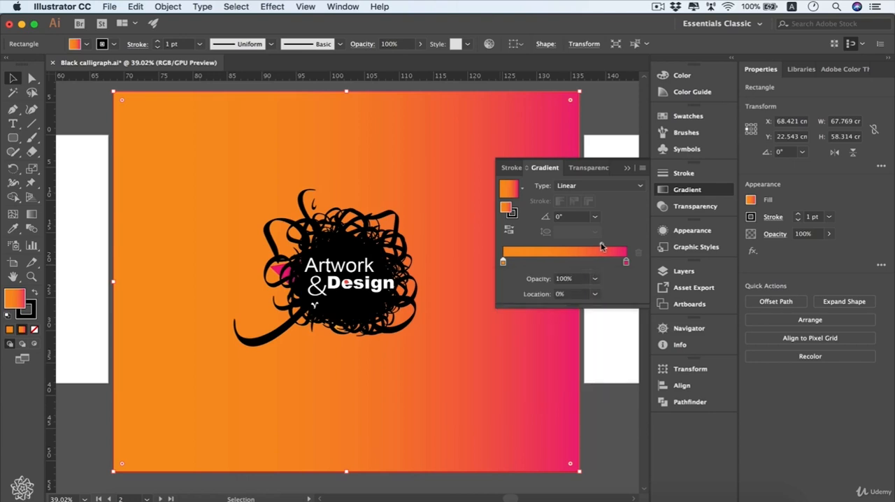
- Move the gradient's midpoint to about 70% and set the gradient angle to 30°
mouse_move(601, 248)
mouse_down()
mouse_move(577, 248)
mouse_move(590, 244)
mouse_up()
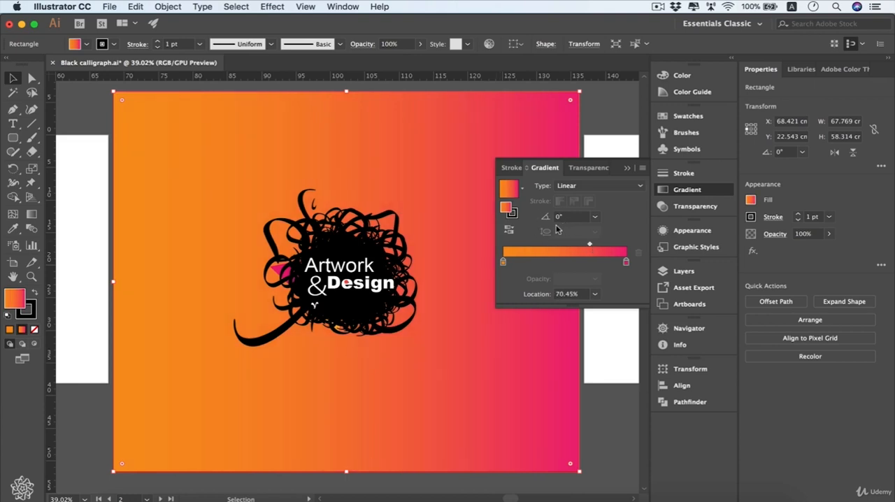
click(595, 217)
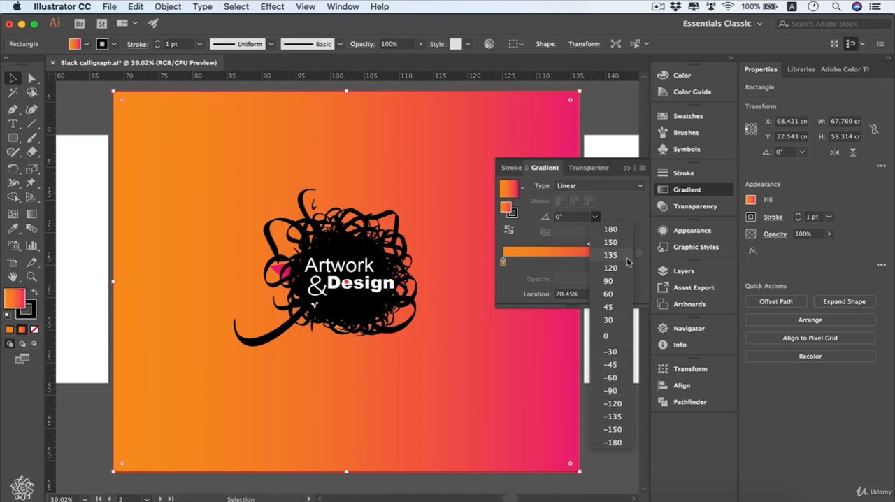
click(609, 320)
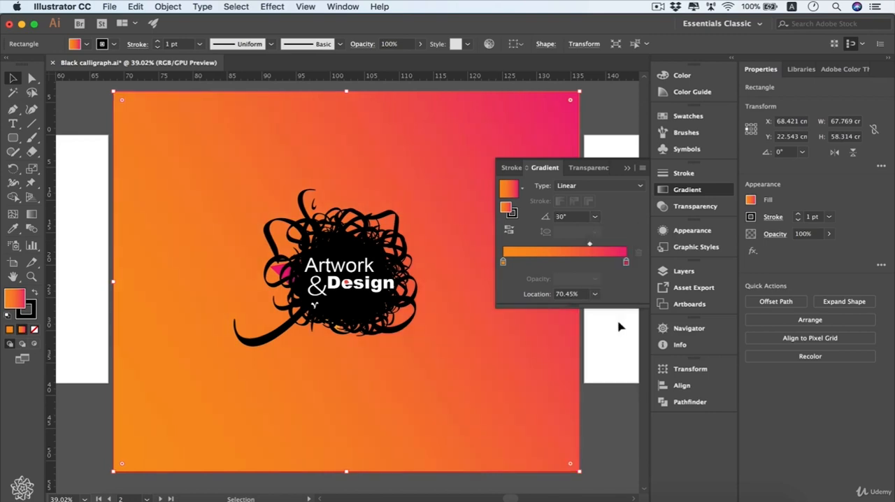
- Using the Gradient tool on the rectangle, slide the midpoint toward the orange end and back toward the pink end
click(31, 217)
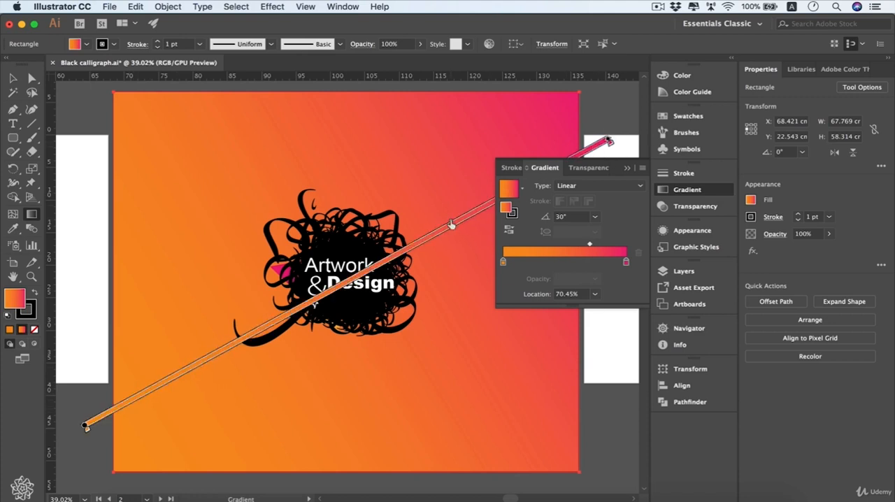
drag(451, 224, 262, 328)
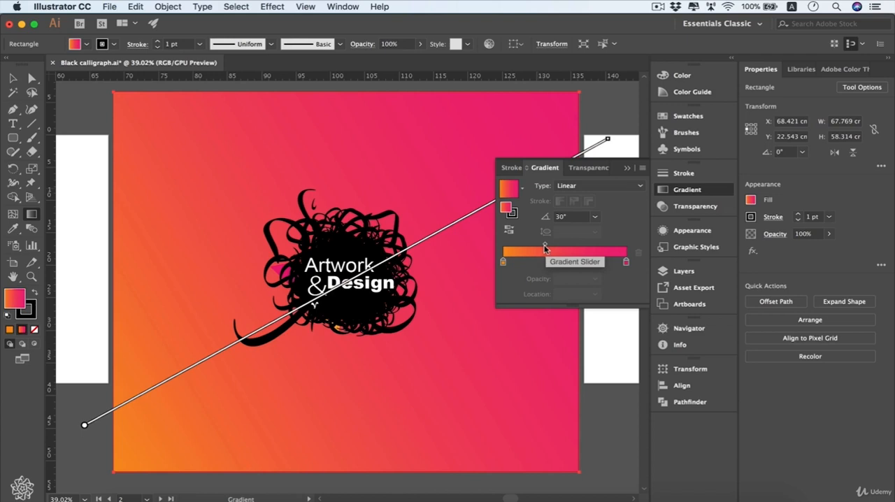
mouse_move(261, 328)
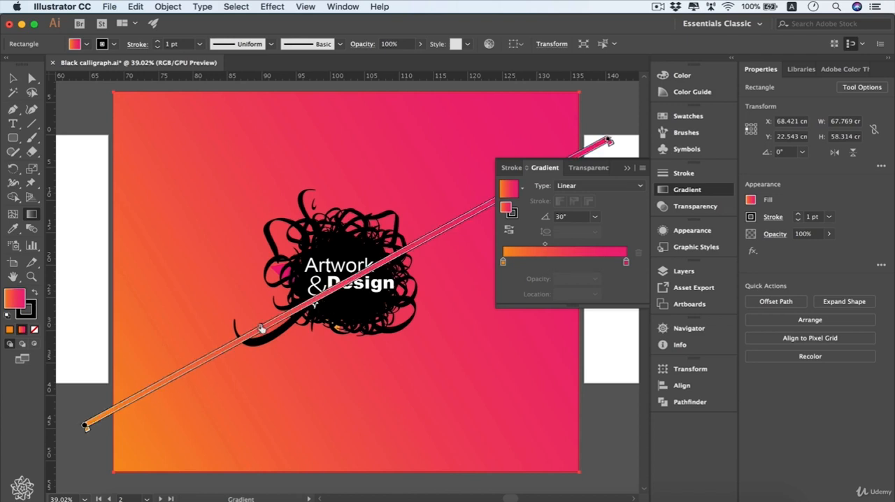
mouse_move(261, 328)
mouse_down()
mouse_move(429, 225)
mouse_move(426, 232)
mouse_up()
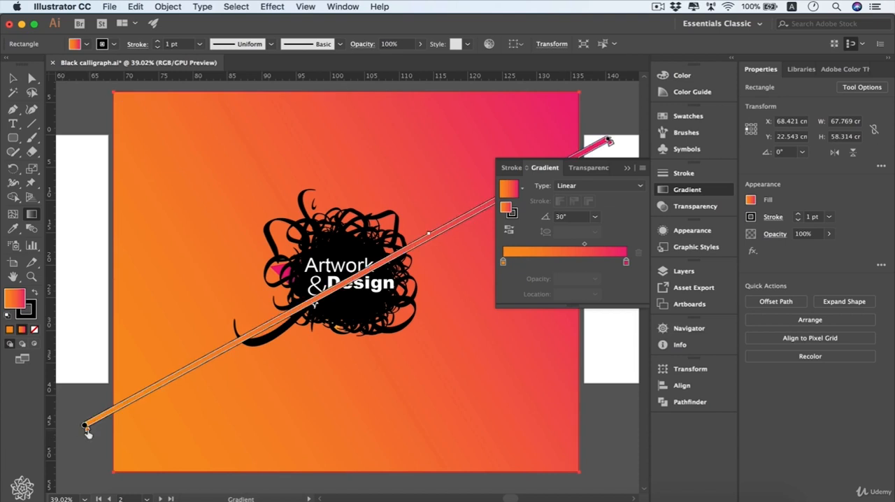
- Try light orange and red-orange (R=241 G=90 B=36) on the on-canvas start stop, and return it to the original orange
double_click(85, 428)
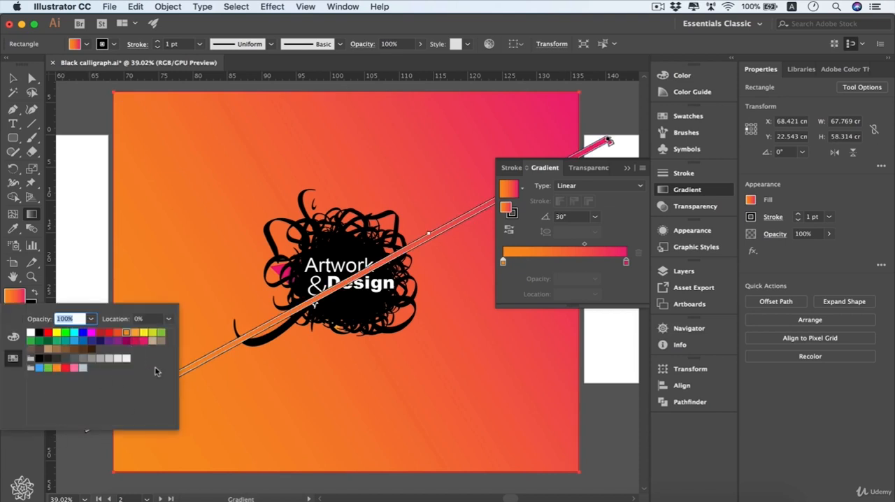
click(135, 334)
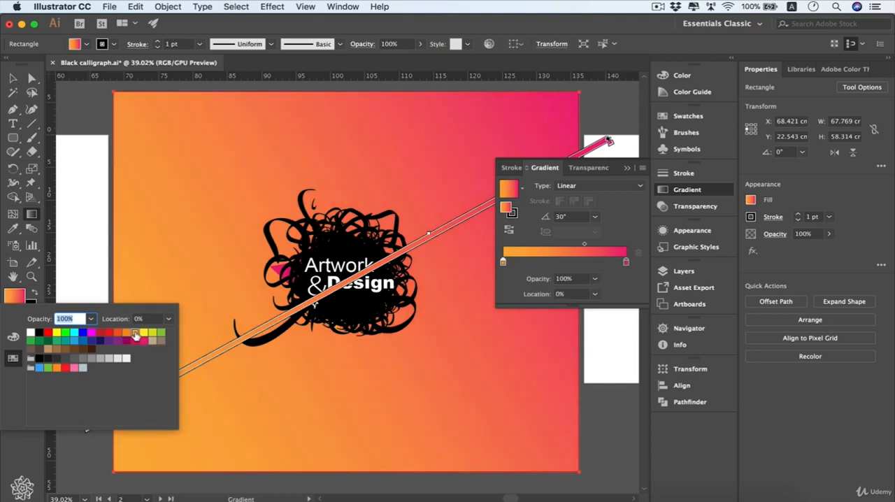
click(119, 333)
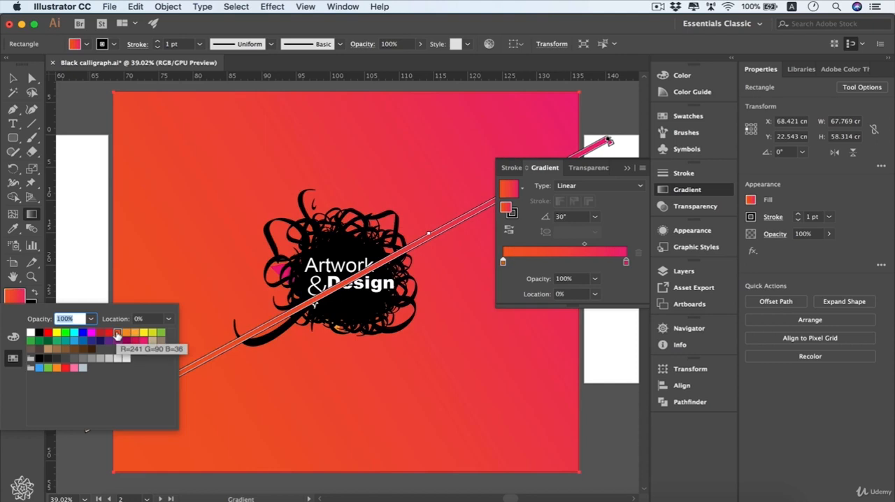
click(127, 334)
key(Escape)
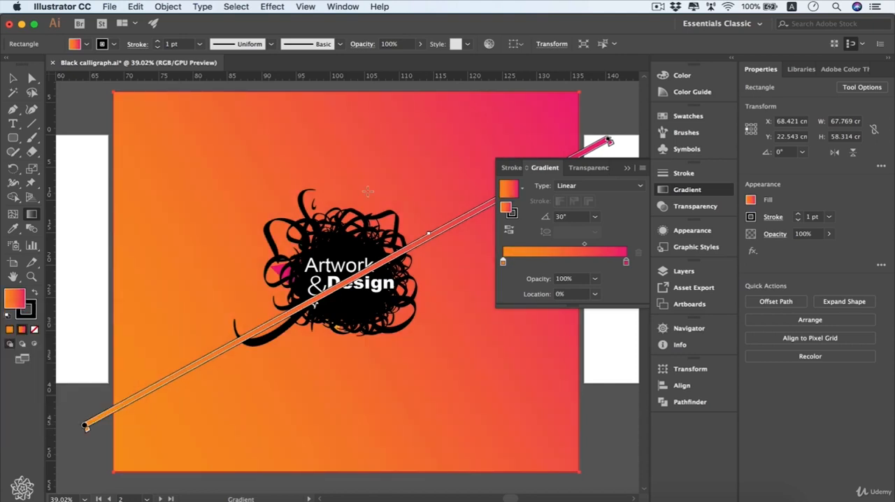
- Redraw the gradient direction across the rectangle, trying −33° and shorter spans before running it from lower left to upper right at 35°
key(v)
key(g)
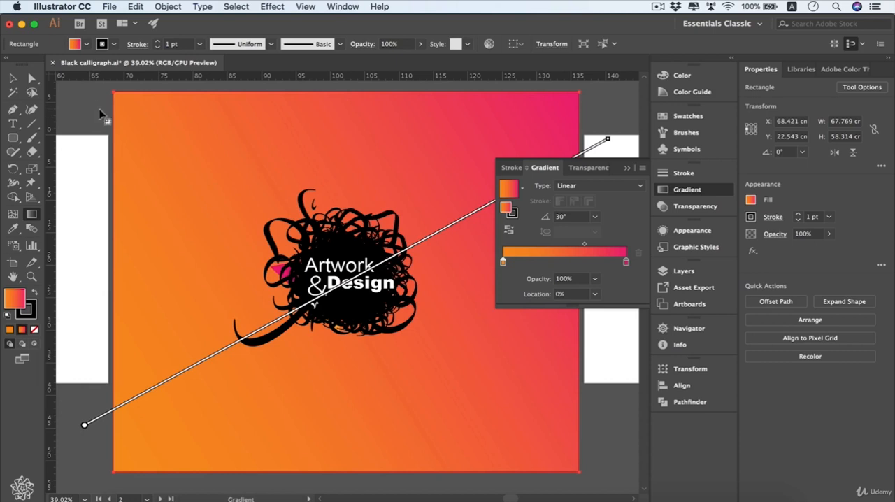
mouse_move(95, 109)
mouse_down()
mouse_move(620, 425)
mouse_move(619, 433)
mouse_up()
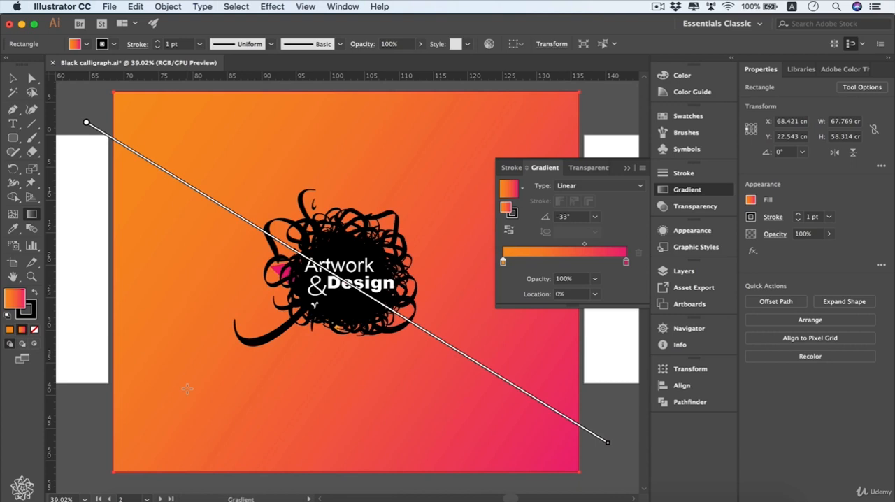
mouse_move(188, 386)
mouse_down()
mouse_move(186, 301)
mouse_move(299, 344)
mouse_move(480, 197)
mouse_up()
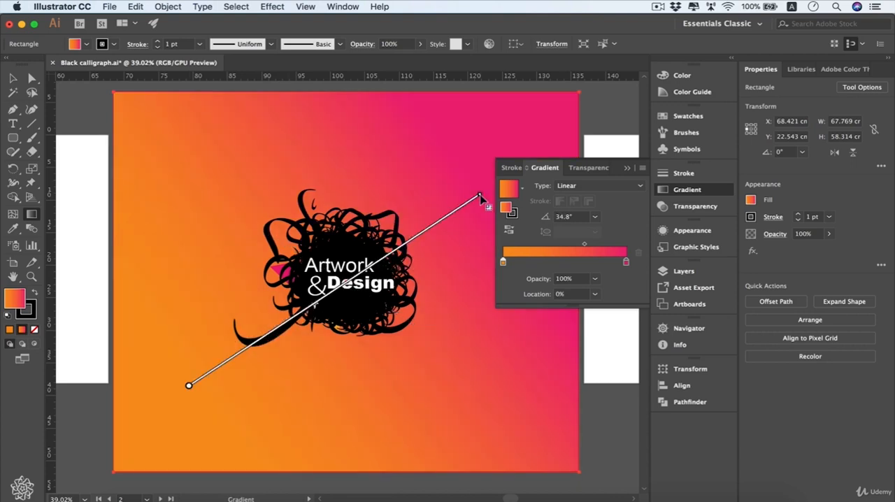
mouse_move(365, 369)
mouse_down()
mouse_move(448, 322)
mouse_move(422, 340)
mouse_up()
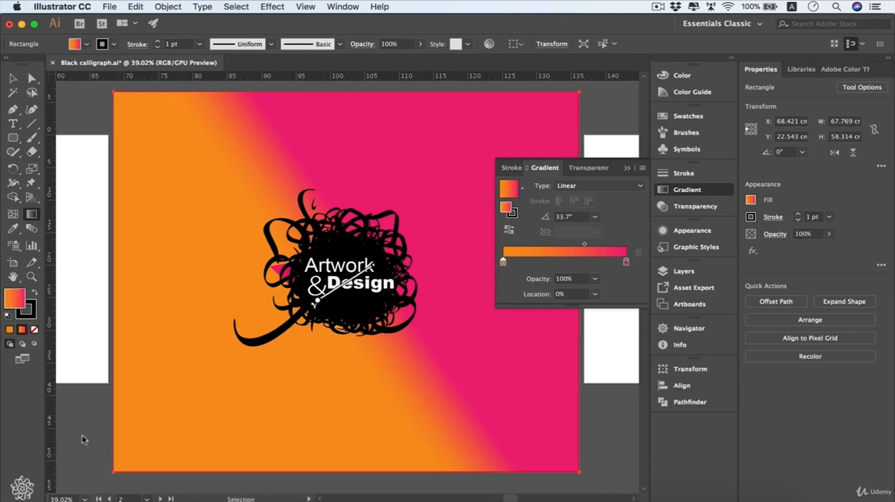
drag(107, 435, 588, 136)
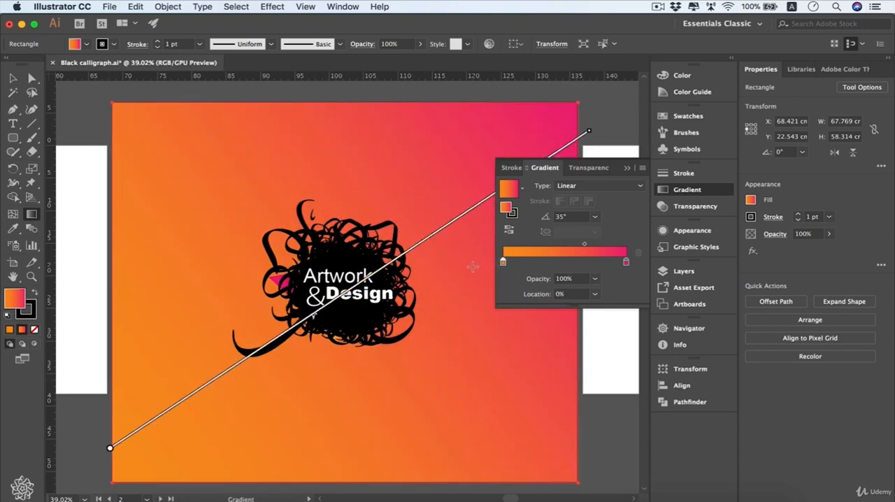
- Add a gradient stop at about 23% and colour it, trying crimson before choosing purple
click(532, 261)
double_click(531, 261)
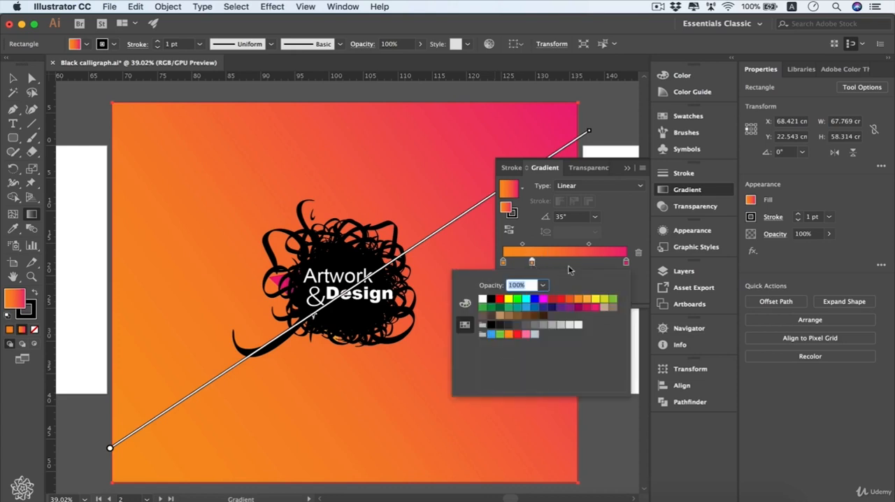
click(586, 307)
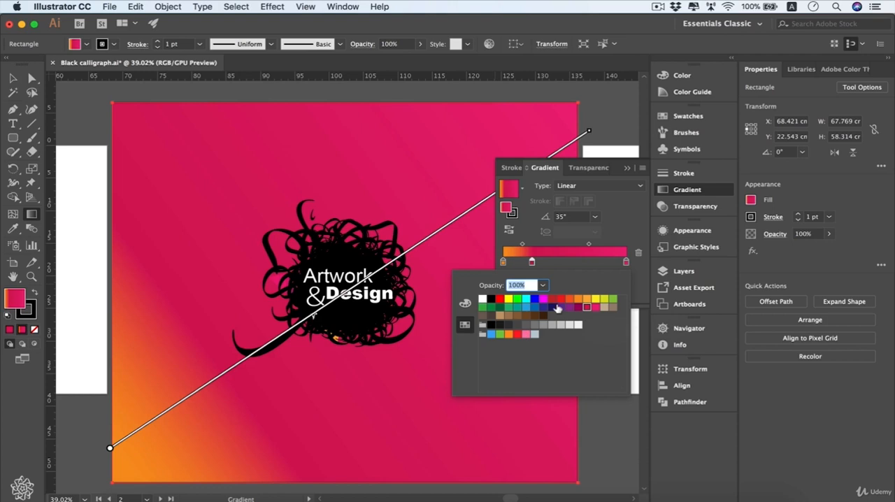
click(555, 308)
click(561, 308)
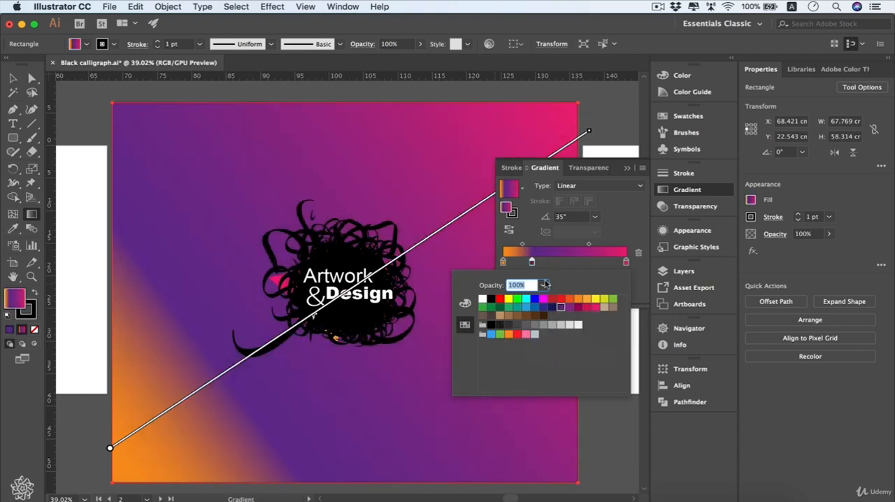
- Add another gradient stop at about 46% and colour it dark navy blue
click(560, 264)
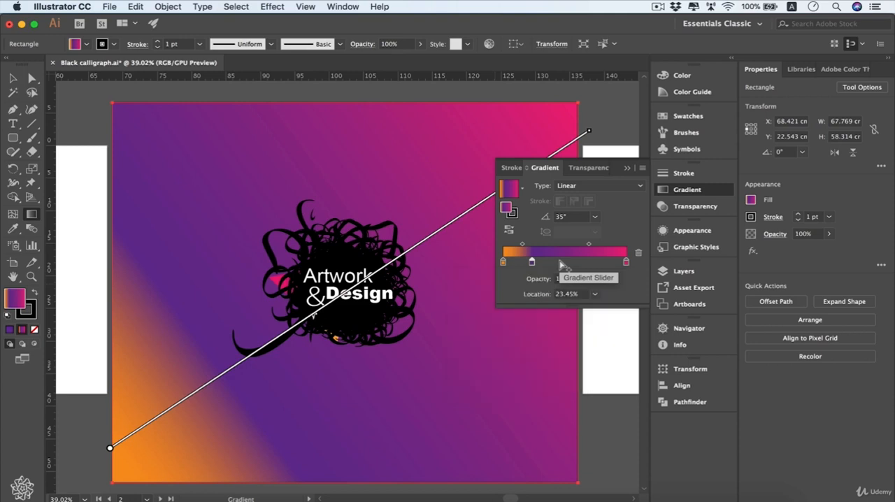
click(561, 263)
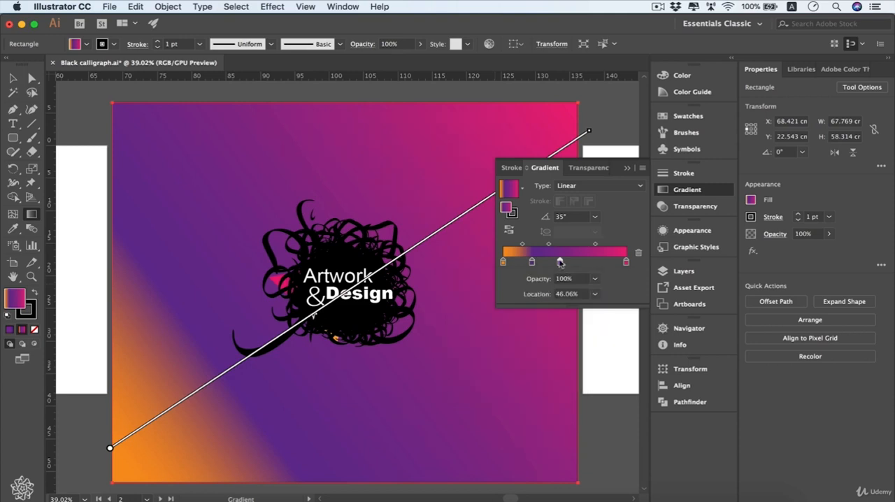
double_click(560, 263)
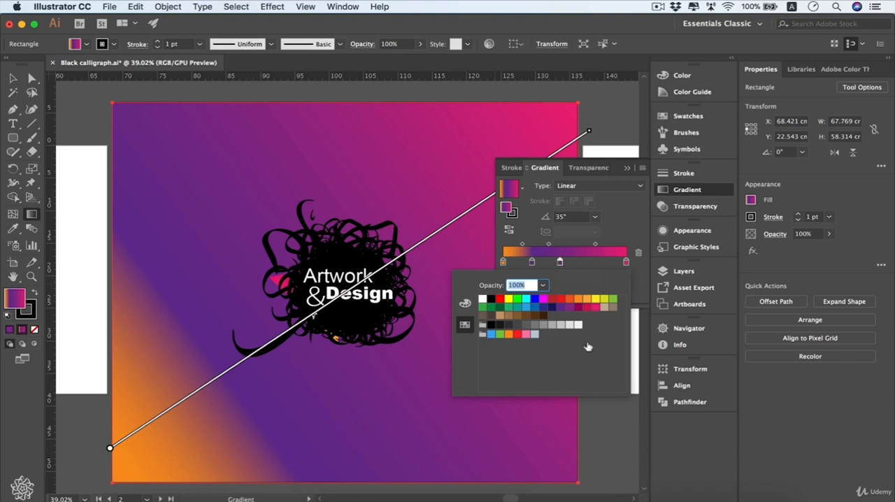
click(552, 310)
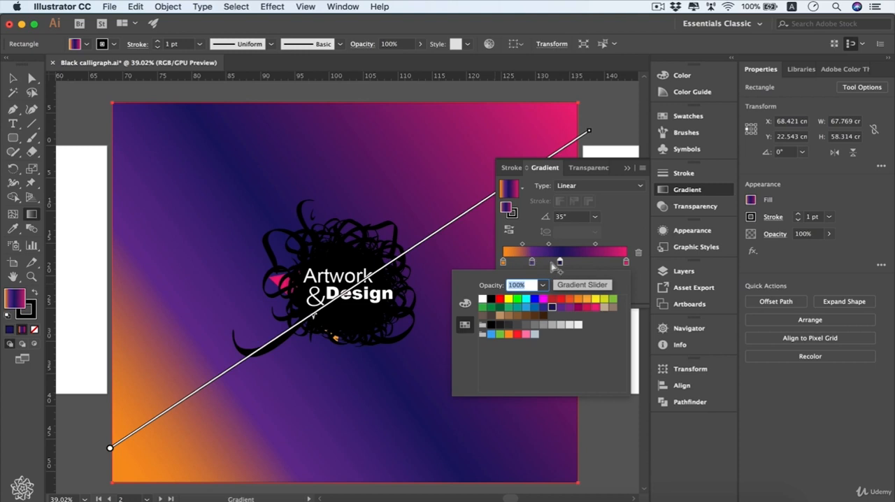
- Adjust the midpoint between the purple and navy stops, trying about 15% and 50% before placing it at about 29%
drag(550, 246, 536, 247)
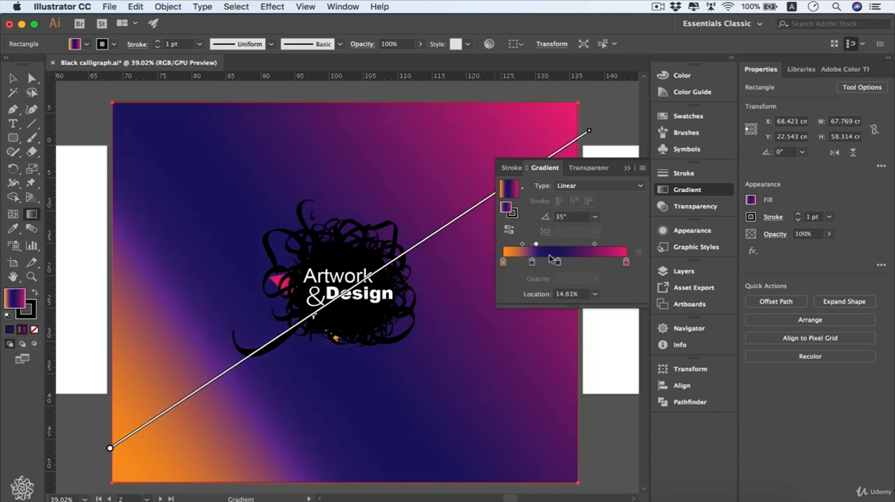
click(595, 294)
click(622, 371)
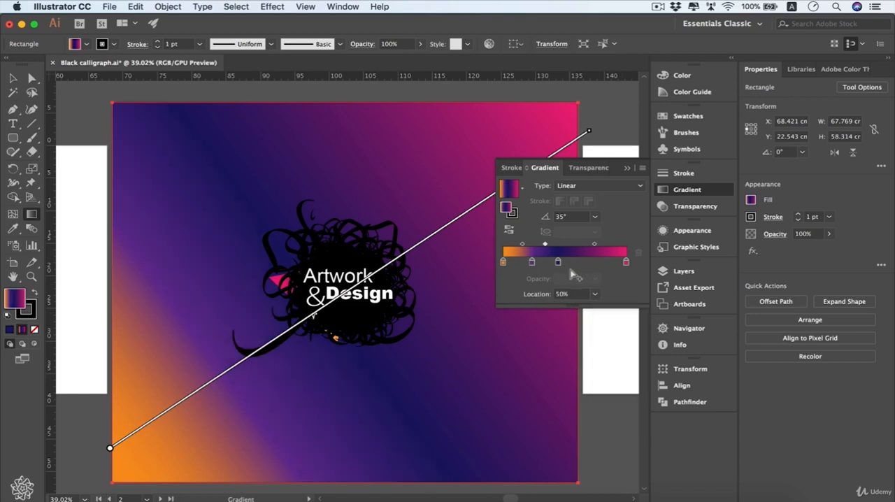
drag(546, 246, 539, 248)
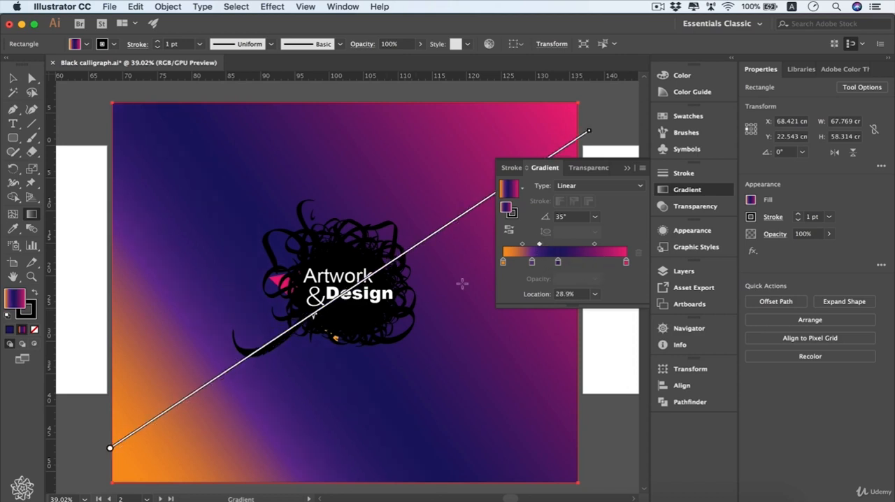
- Hide the gradient annotator and redraw the gradient over a short span across the rectangle at about 35°
mouse_move(355, 296)
click(306, 7)
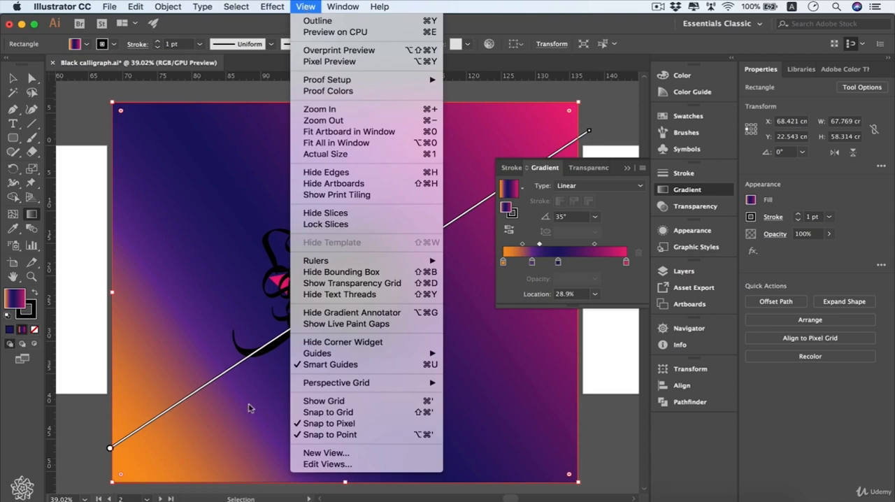
click(332, 316)
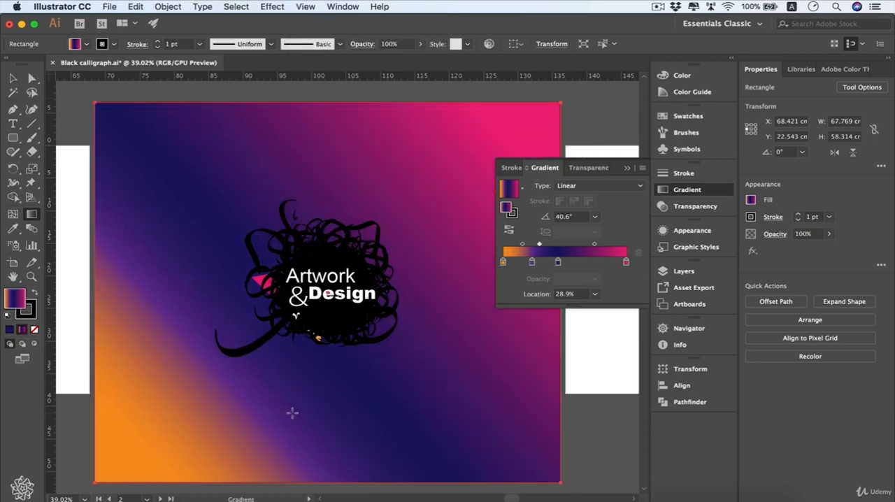
drag(294, 410, 450, 315)
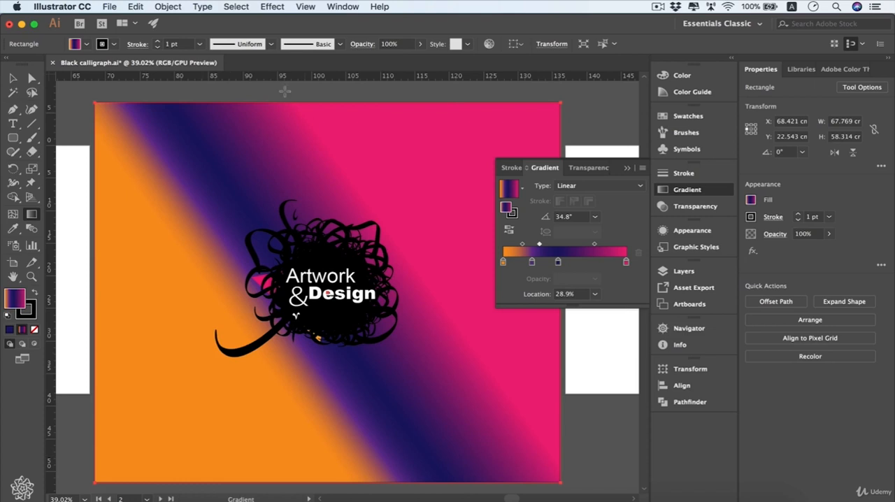
- Show the gradient annotator again and redraw the gradient from the rectangle's lower-left to its upper-right corner at about 41°
key(v)
click(306, 7)
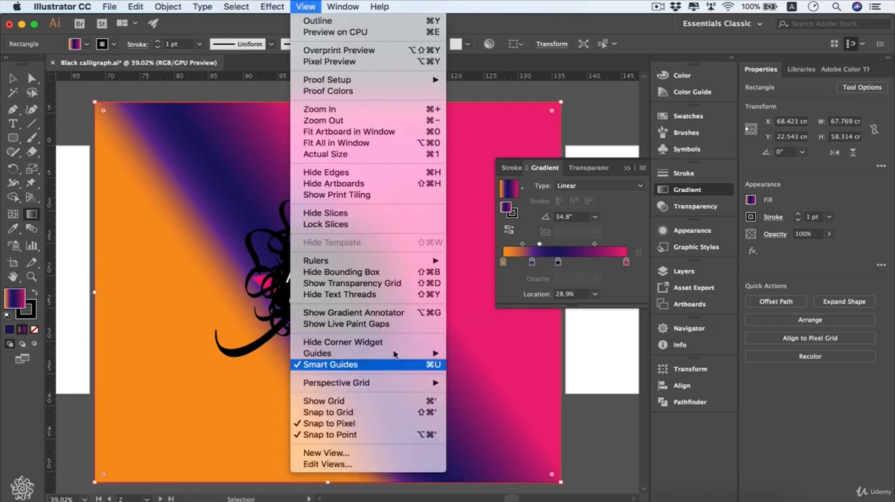
click(418, 316)
key(g)
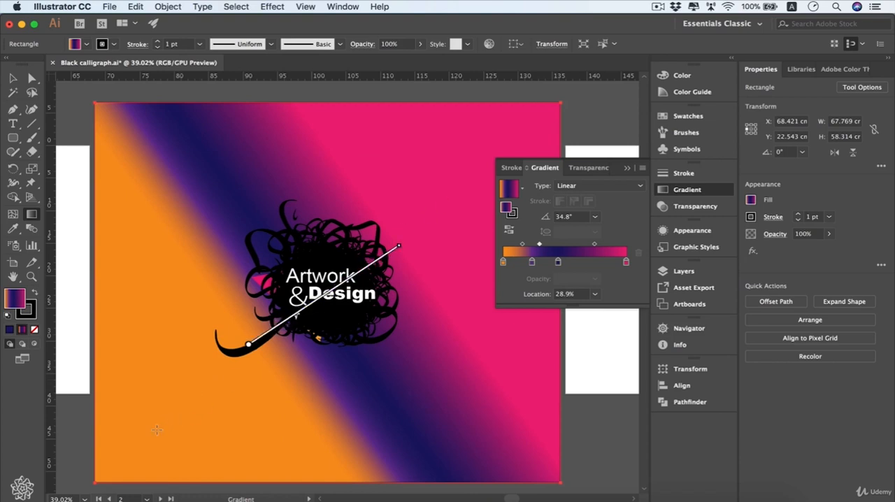
drag(111, 473, 558, 119)
scroll(412, 250, down, 2)
scroll(412, 250, right, 2)
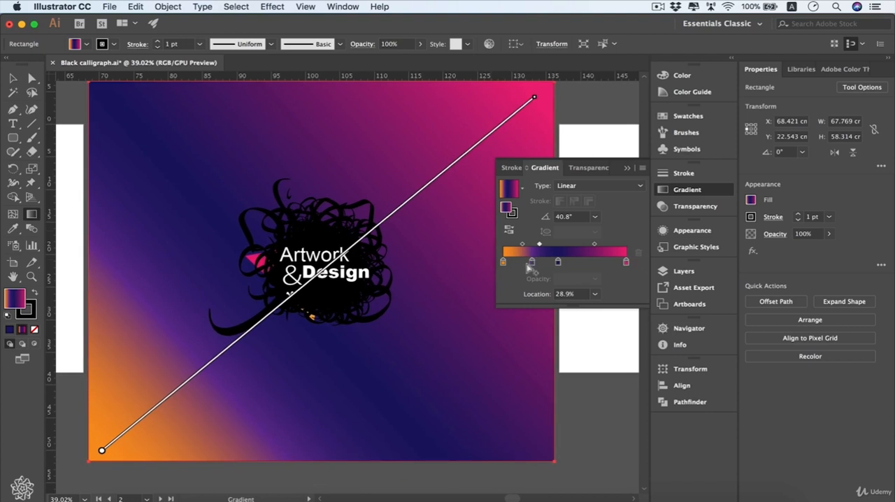
- Remove the purple and navy stops so only the orange and pink stops remain in the gradient
drag(531, 264, 535, 301)
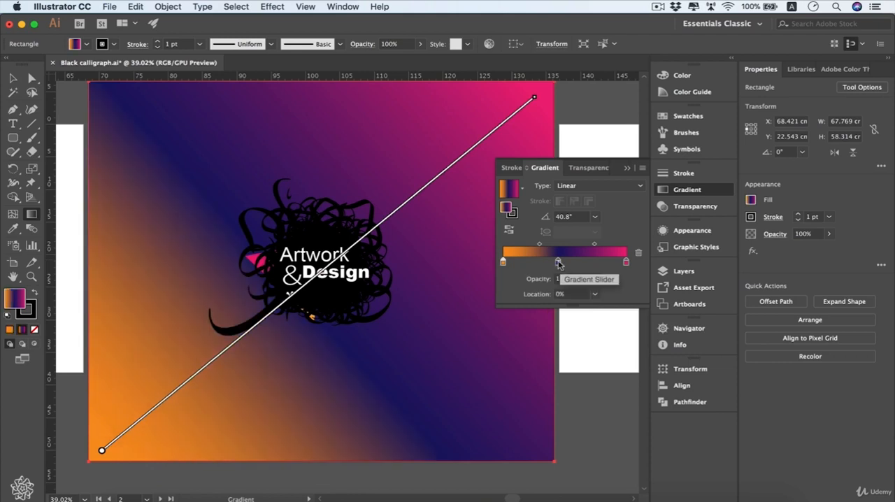
click(558, 262)
drag(558, 263, 568, 329)
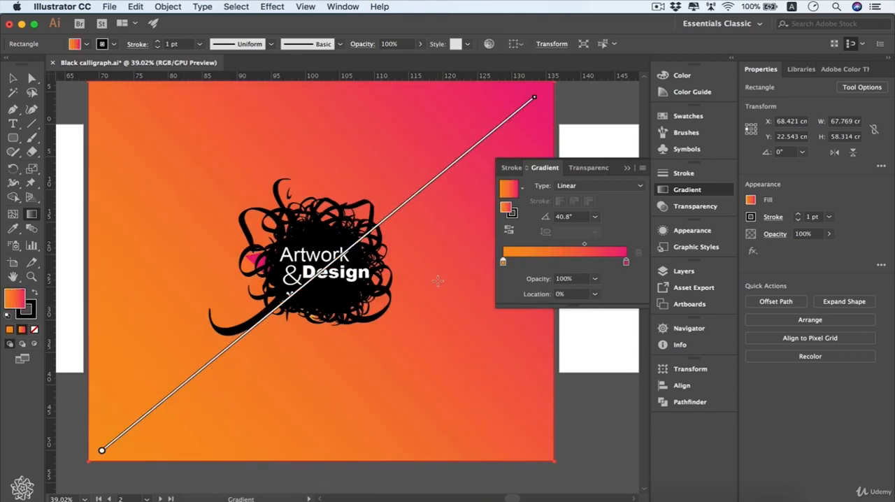
- Select the two overlapping squares on the first artboard and redraw one gradient across both, trying −41.2° before −44.5°
scroll(365, 280, up, 2)
scroll(364, 280, down, 1)
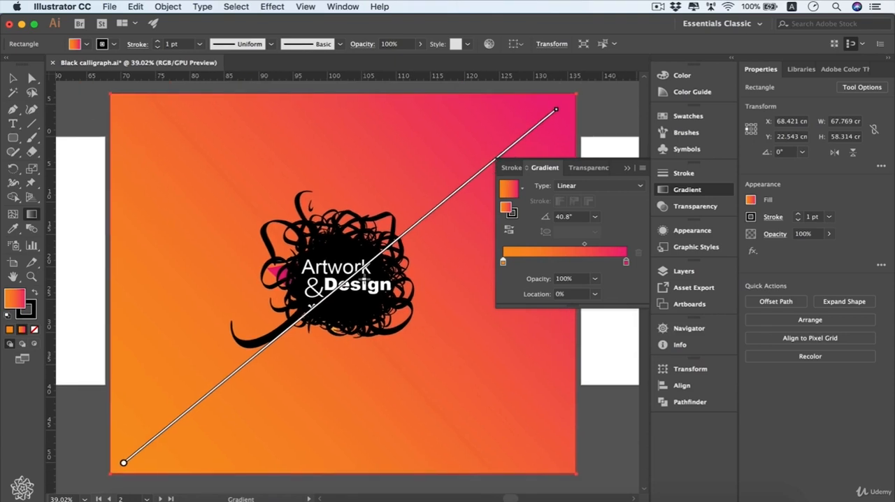
scroll(365, 280, left, 10)
key(v)
click(364, 280)
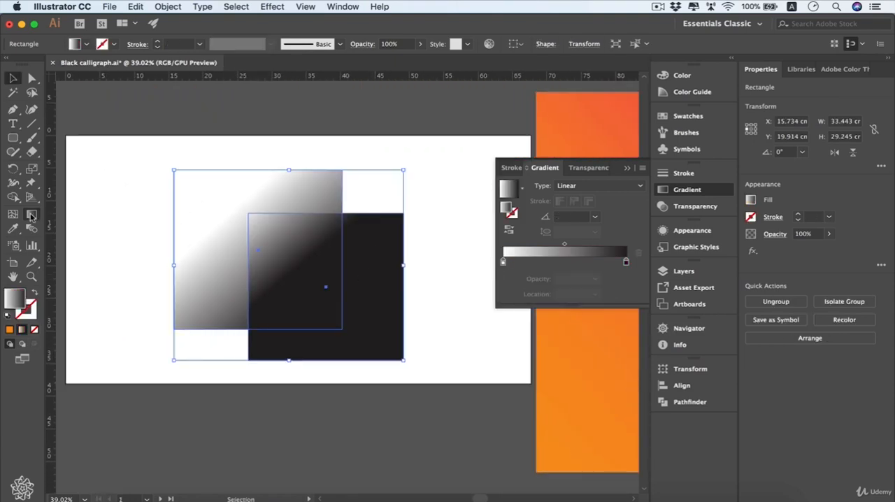
click(31, 217)
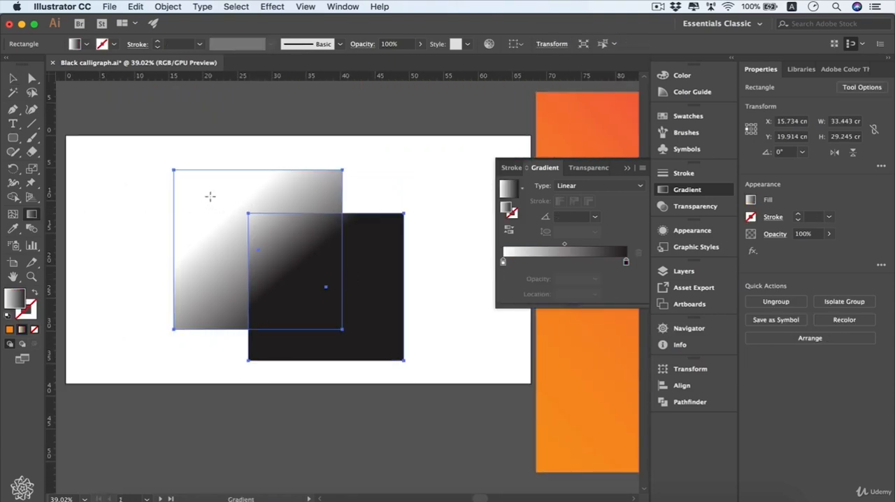
drag(211, 198, 358, 322)
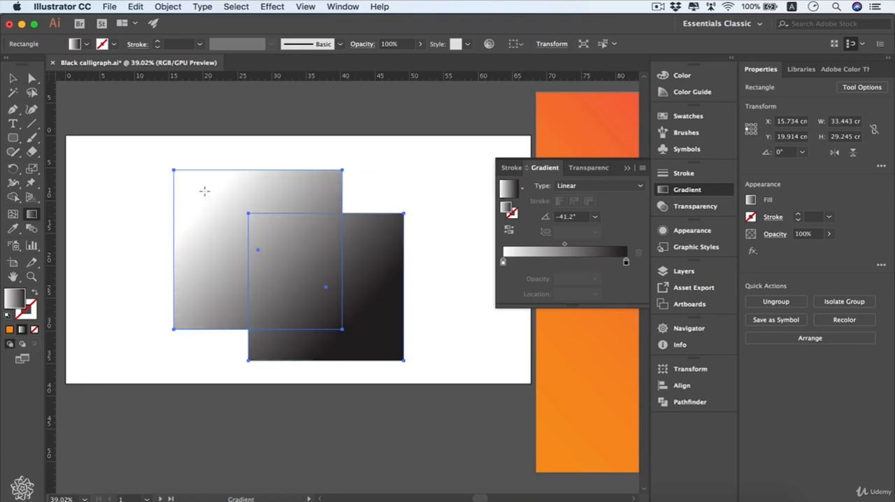
drag(209, 193, 359, 337)
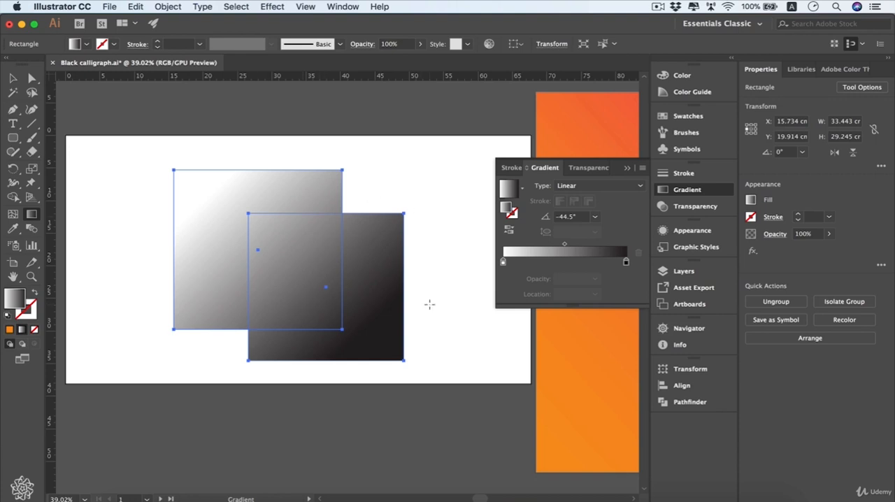
- Expand Layer 1 in the layer list down to the two grouped squares and undo the last gradient redraw
click(679, 272)
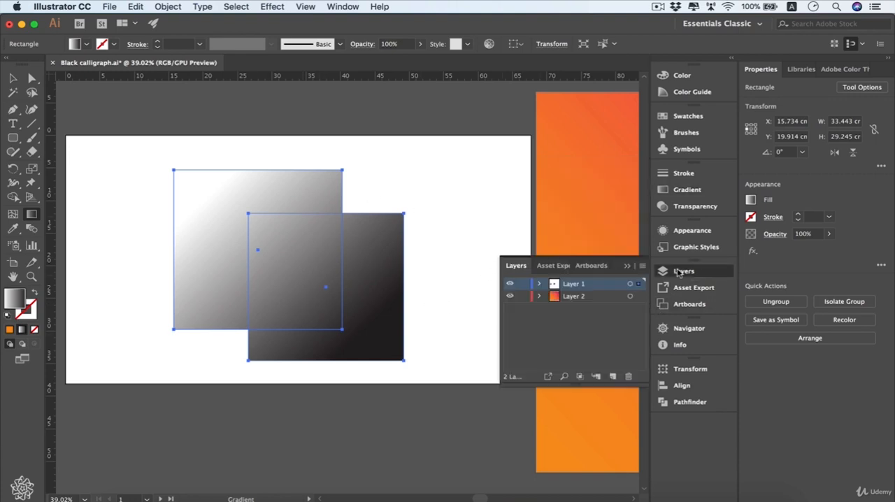
click(539, 284)
scroll(536, 329, down, 2)
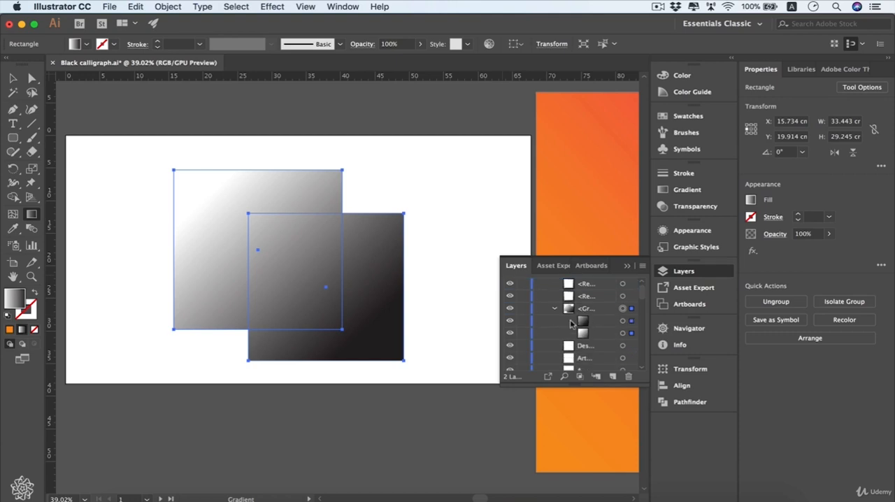
key(super+z)
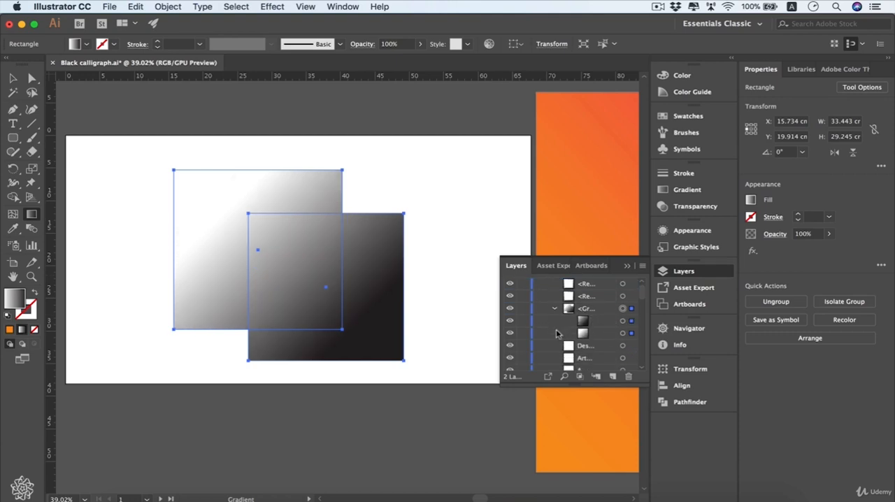
- Select only the dark square within the group to inspect its gradient line, and reselect both squares
shift+click(632, 310)
click(631, 321)
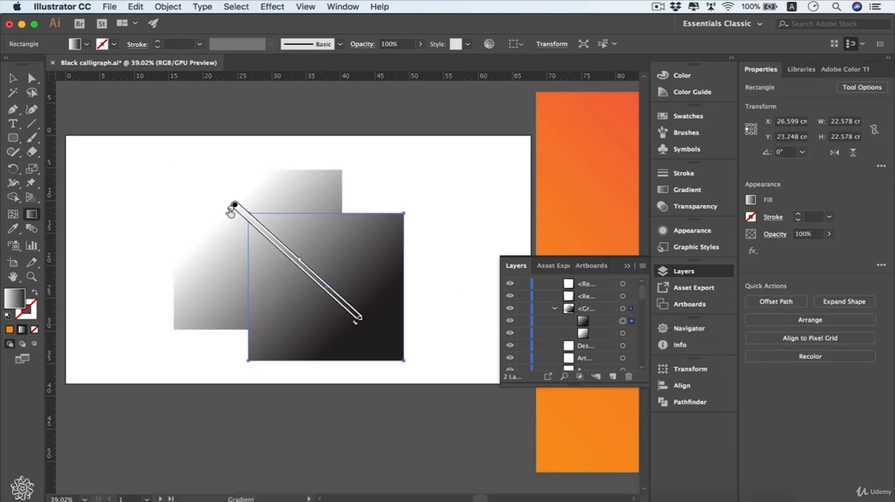
super+click(334, 303)
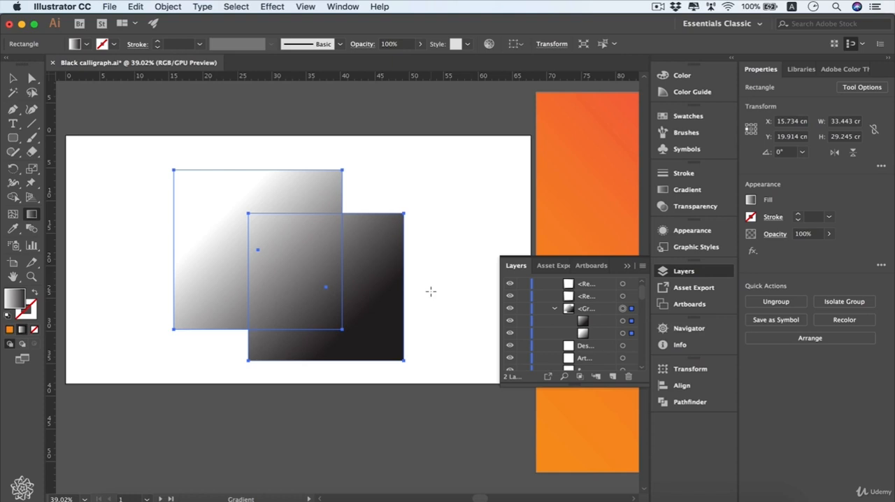
- Select the orange-to-pink background rectangle on the second artboard and change its gradient type to Radial
scroll(376, 231, right, 15)
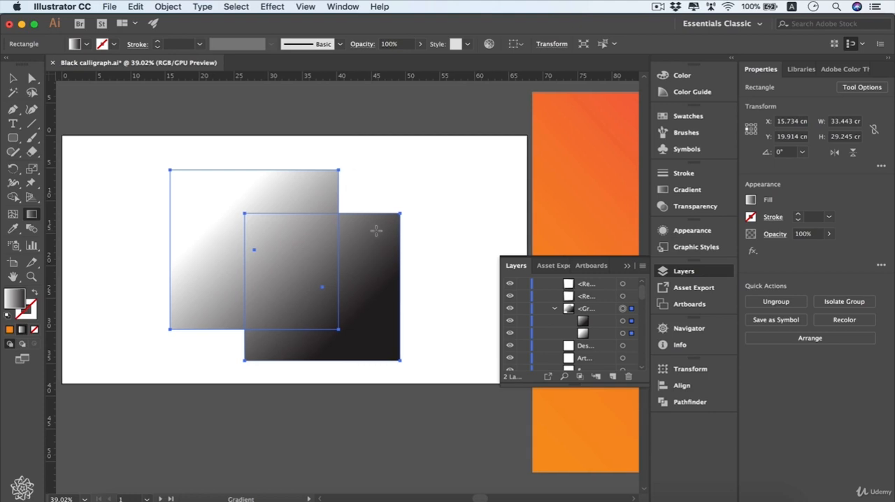
scroll(377, 231, down, 2)
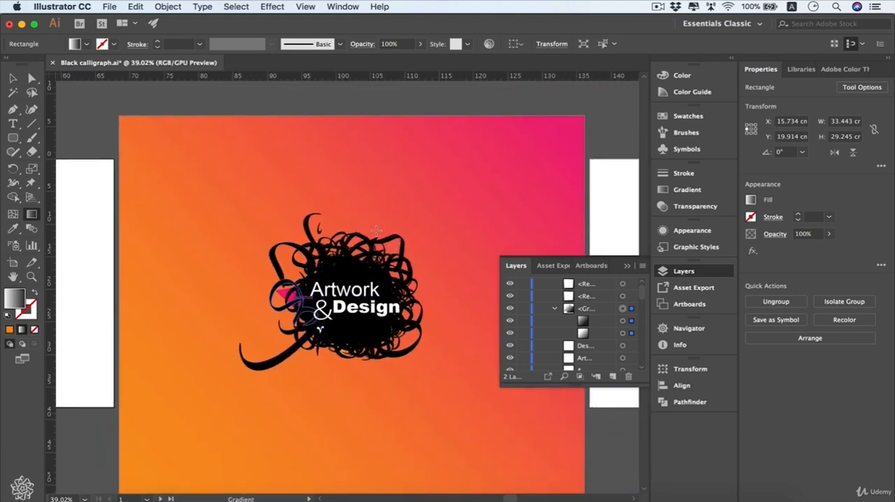
key(v)
click(514, 174)
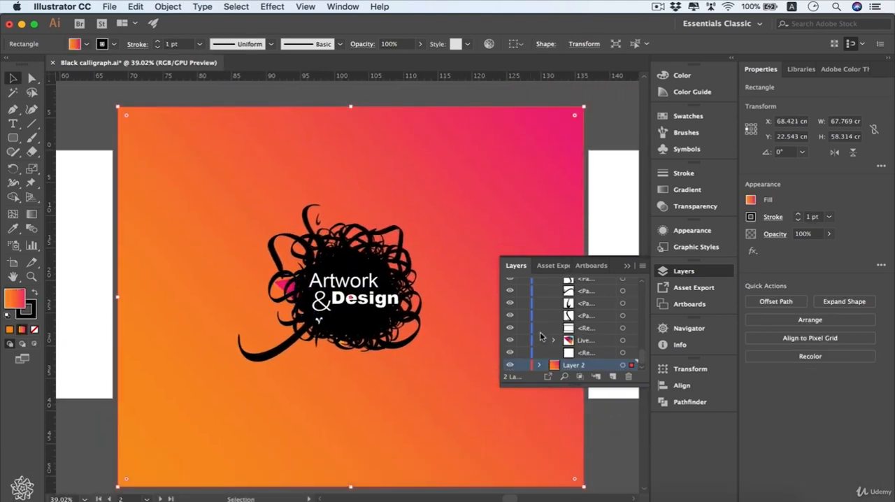
click(700, 191)
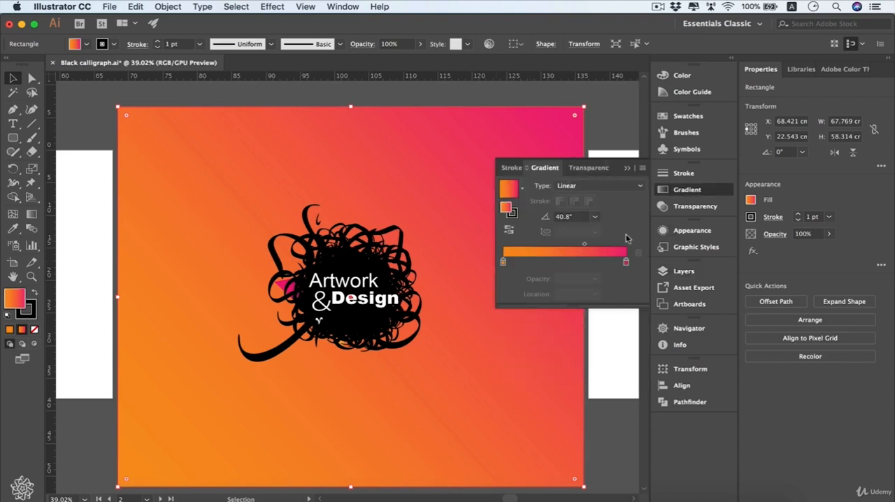
click(641, 185)
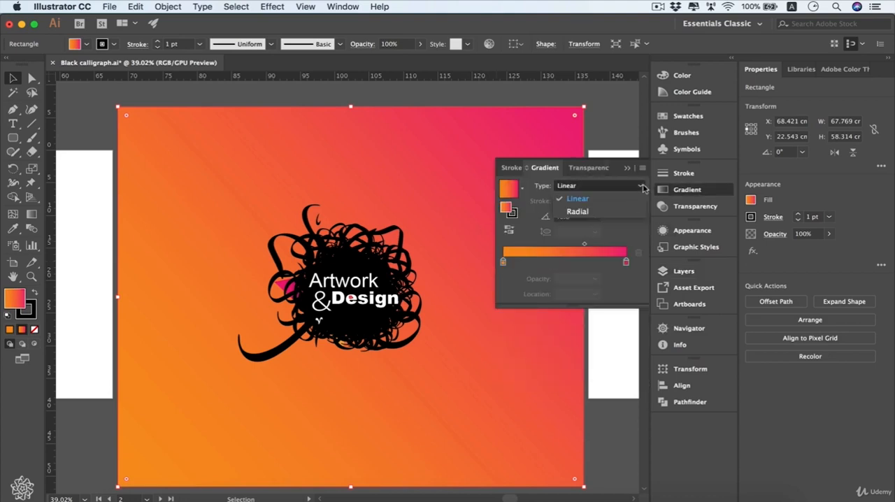
click(616, 213)
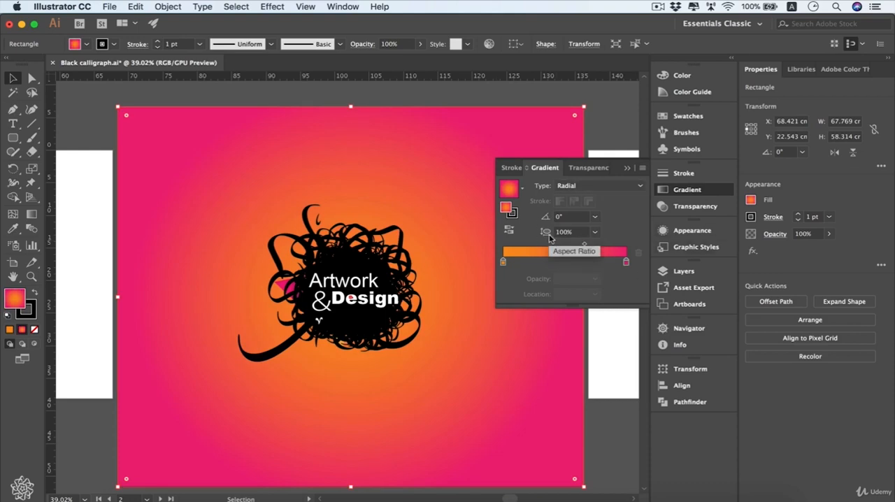
- Try a 40% aspect ratio on the radial gradient and undo it
click(594, 231)
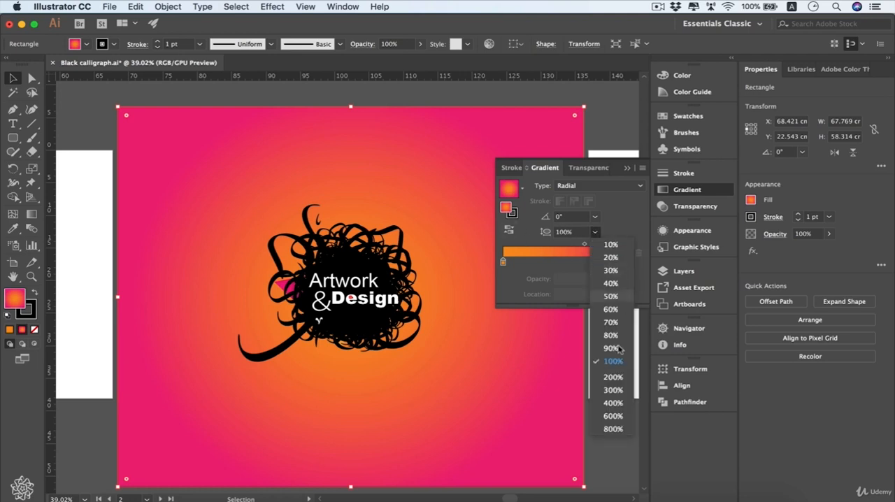
click(612, 283)
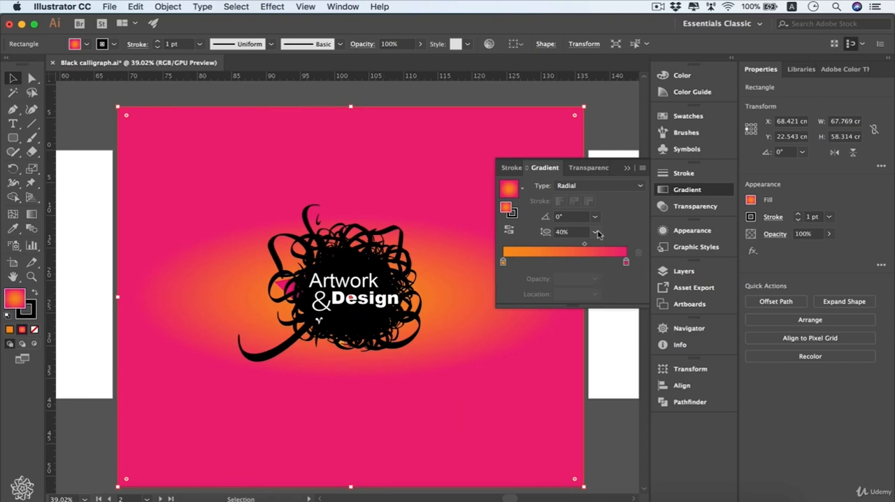
key(super)
key(super+z)
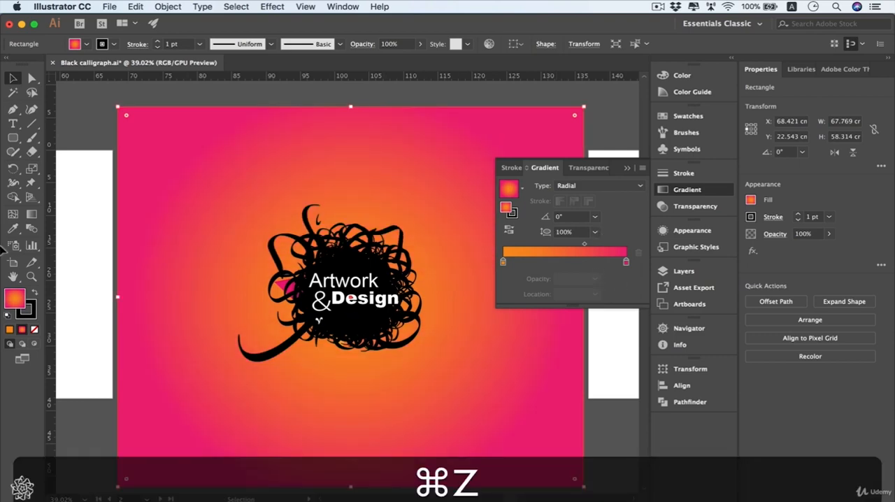
- Move the radial gradient's midpoint on the canvas, trying it near the centre before shifting it outward, and shrink the radius to about 11 cm
click(31, 215)
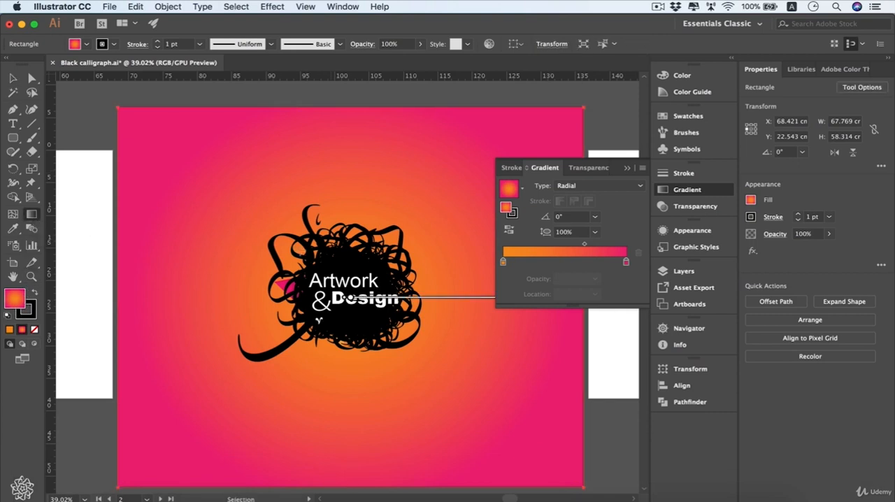
scroll(452, 279, right, 5)
scroll(452, 279, down, 5)
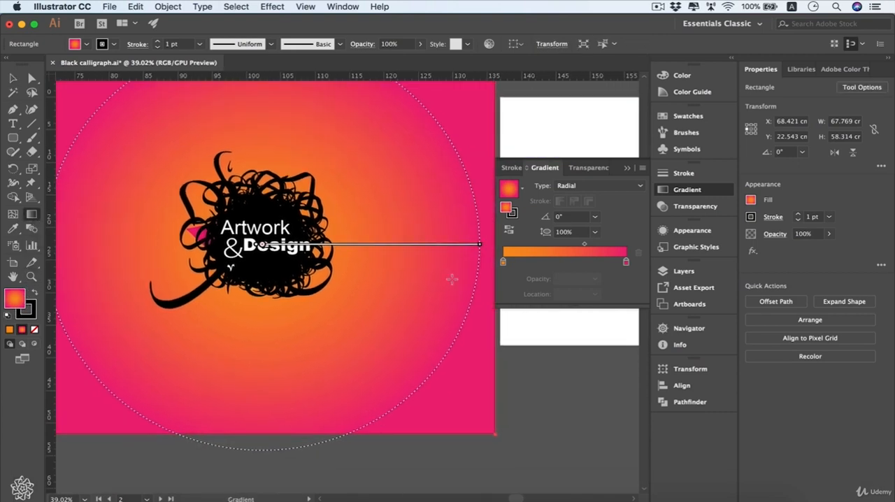
scroll(452, 279, right, 3)
scroll(452, 279, up, 1)
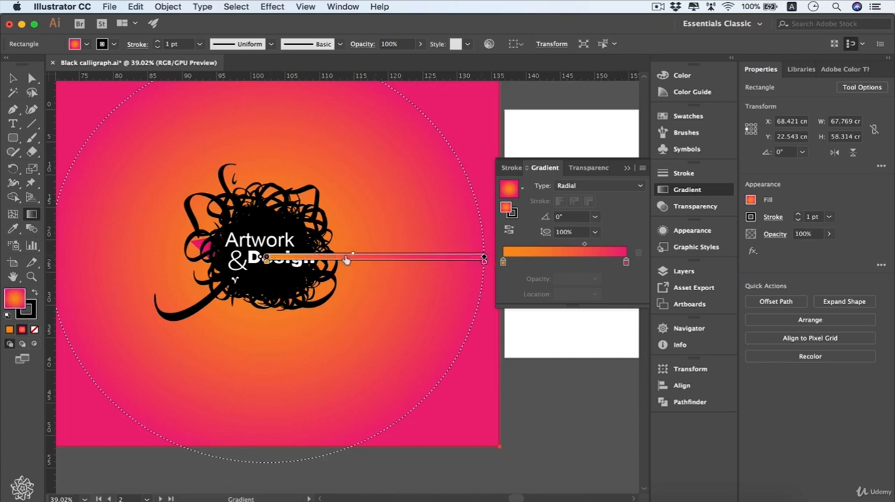
drag(316, 259, 305, 258)
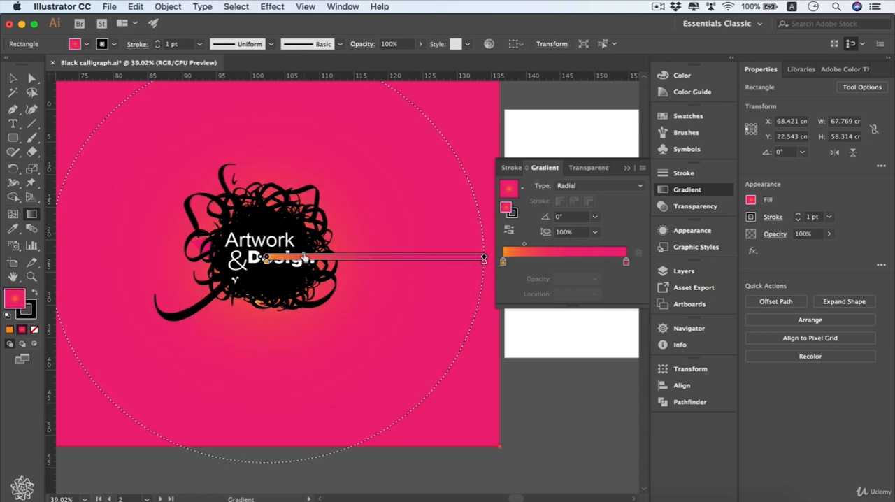
drag(305, 257, 450, 257)
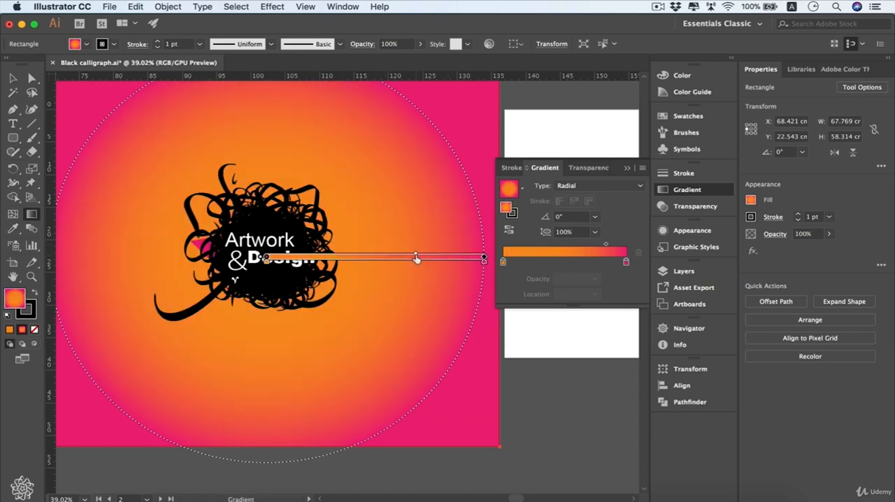
drag(484, 257, 343, 257)
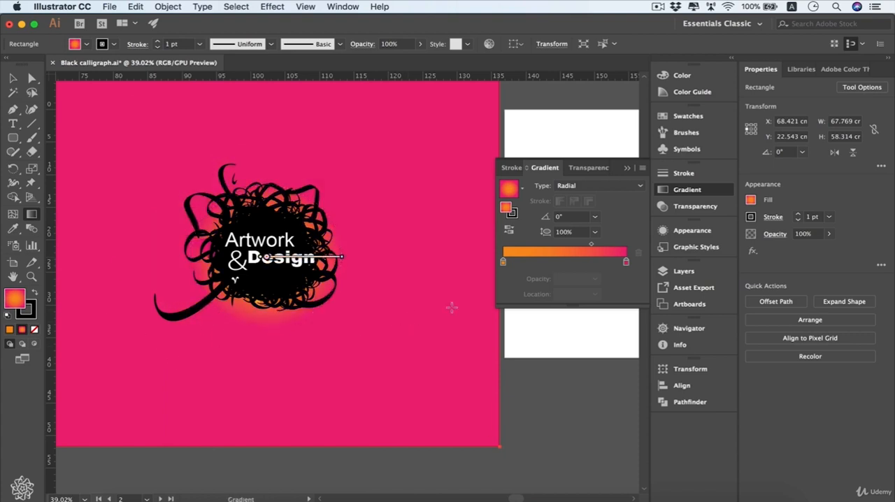
- Collapse Layer 1 in the layer list and hide it to isolate the background's radial gradient
click(684, 271)
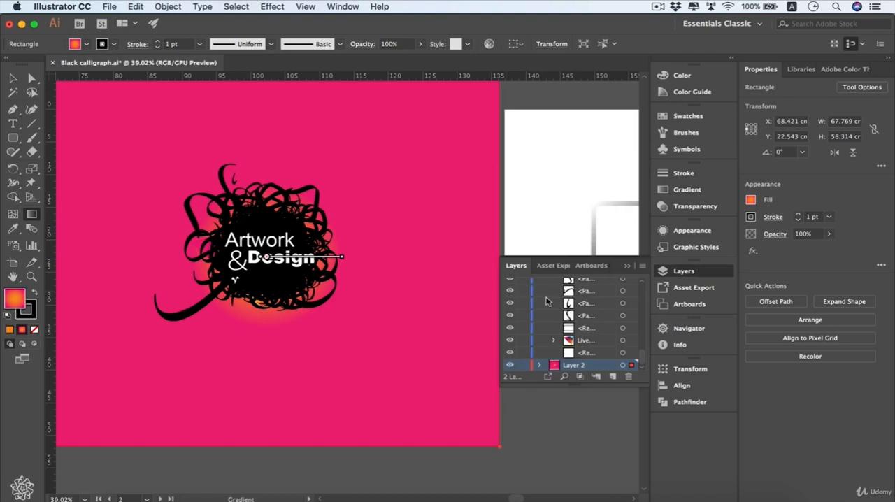
scroll(546, 300, up, 10)
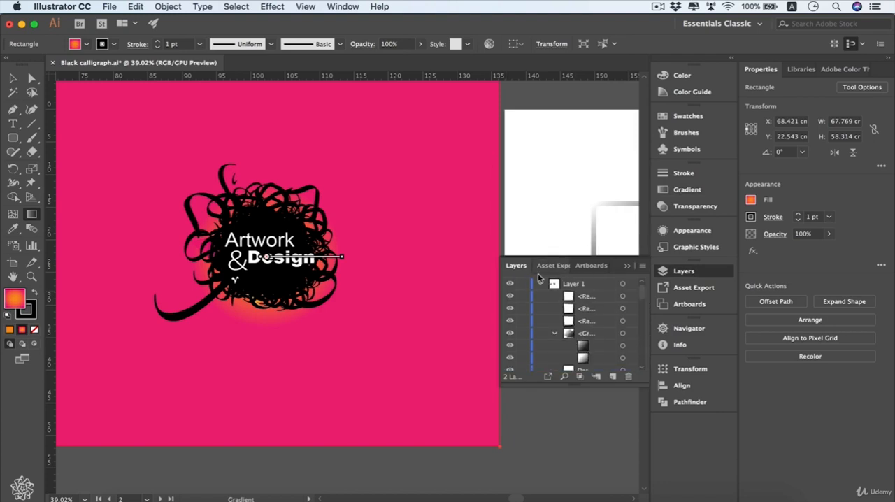
click(539, 283)
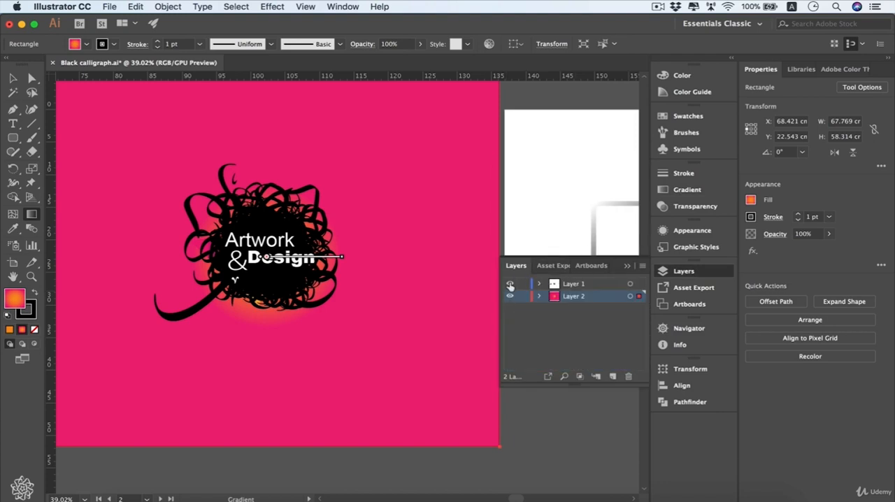
click(510, 284)
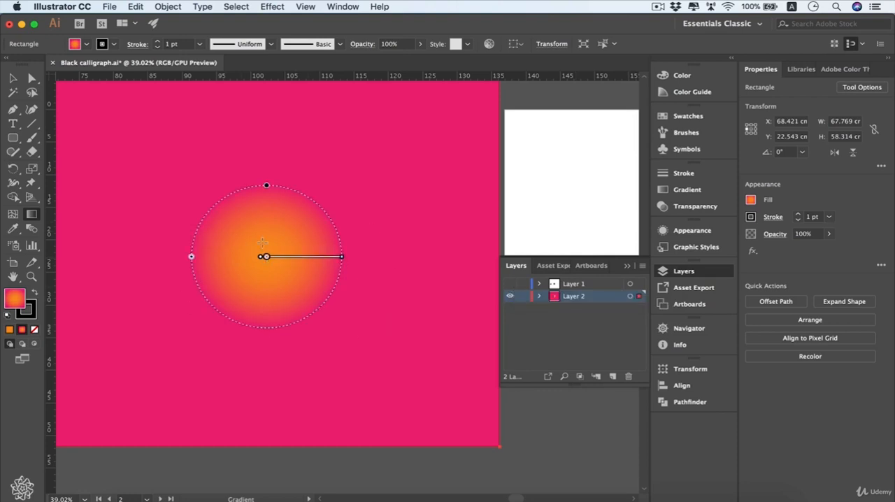
- Redraw the radial gradient as a small glow near the background's centre at about 58.3° and set its aspect ratio to 30%
mouse_move(264, 242)
mouse_down()
mouse_move(308, 252)
mouse_move(302, 242)
mouse_up()
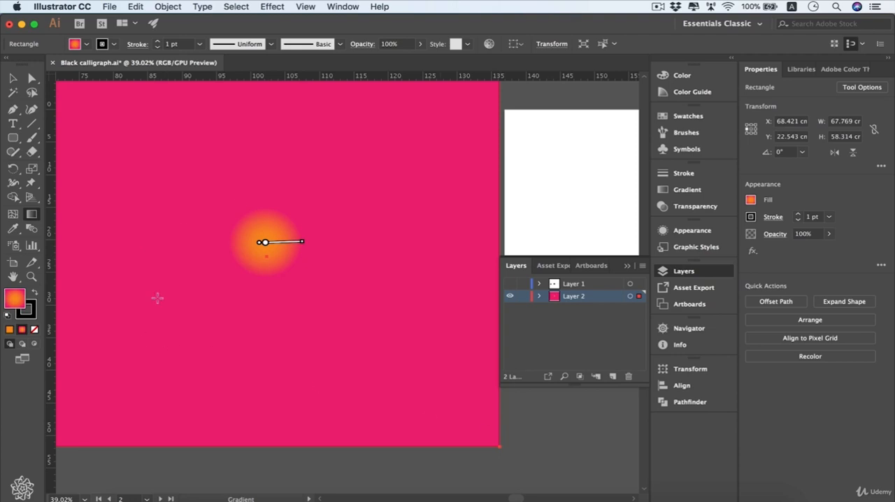
click(693, 190)
drag(303, 242, 284, 196)
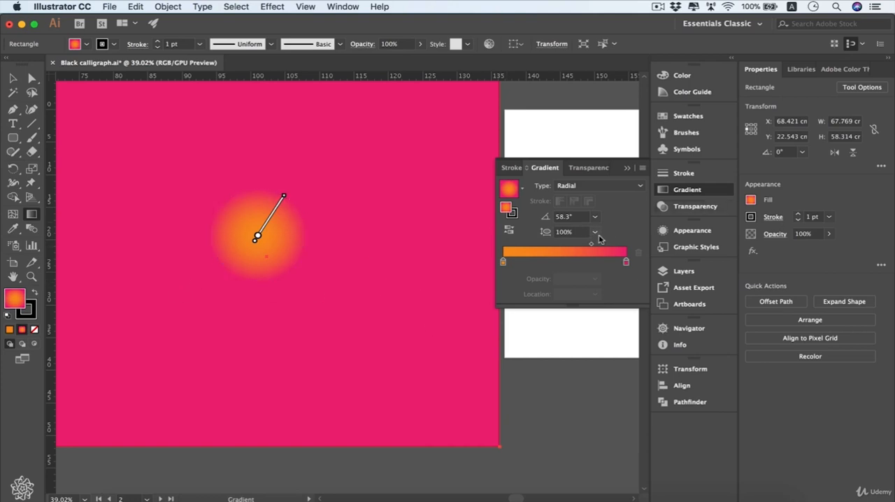
click(595, 232)
click(612, 271)
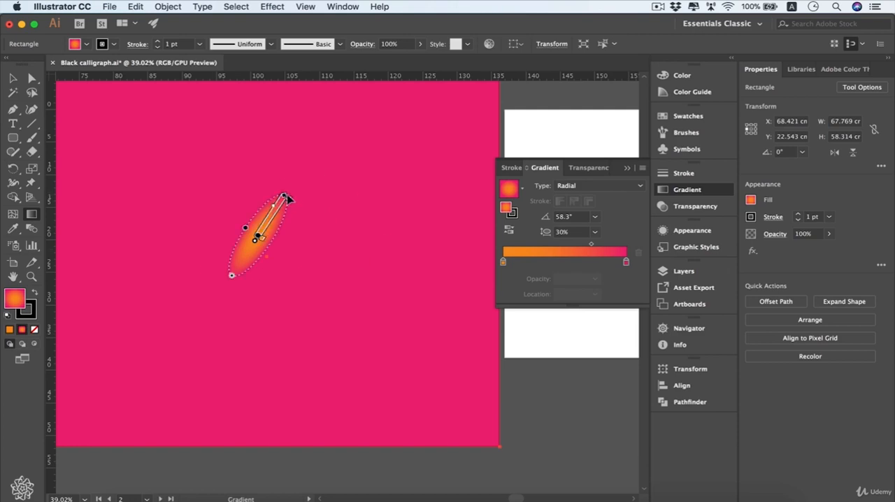
- Reshape the radial gradient on the canvas into a wide ellipse at about -4.9° and 80.8% aspect ratio, centred on the background rectangle
mouse_move(289, 202)
mouse_down()
mouse_move(286, 193)
mouse_move(329, 222)
mouse_move(336, 252)
mouse_move(335, 218)
mouse_move(350, 242)
mouse_move(348, 203)
mouse_move(346, 244)
mouse_move(474, 236)
mouse_move(432, 250)
mouse_move(458, 252)
mouse_up()
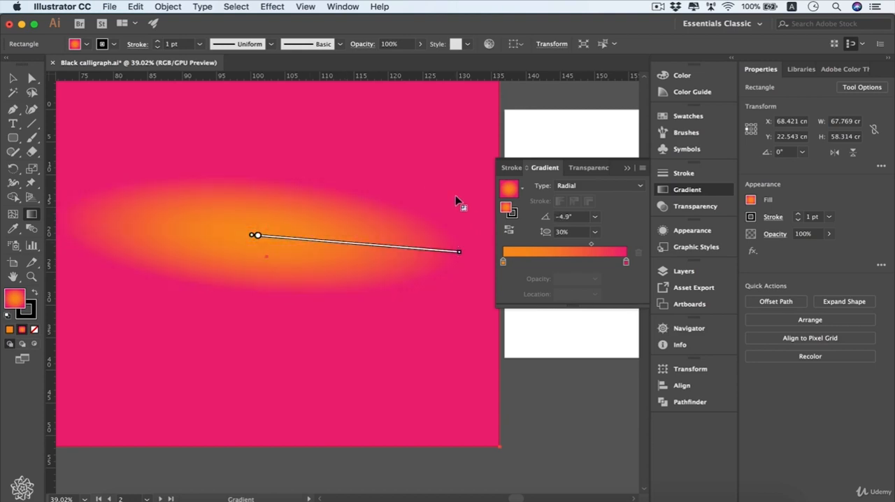
mouse_move(239, 234)
drag(264, 179, 266, 94)
scroll(301, 278, left, 1)
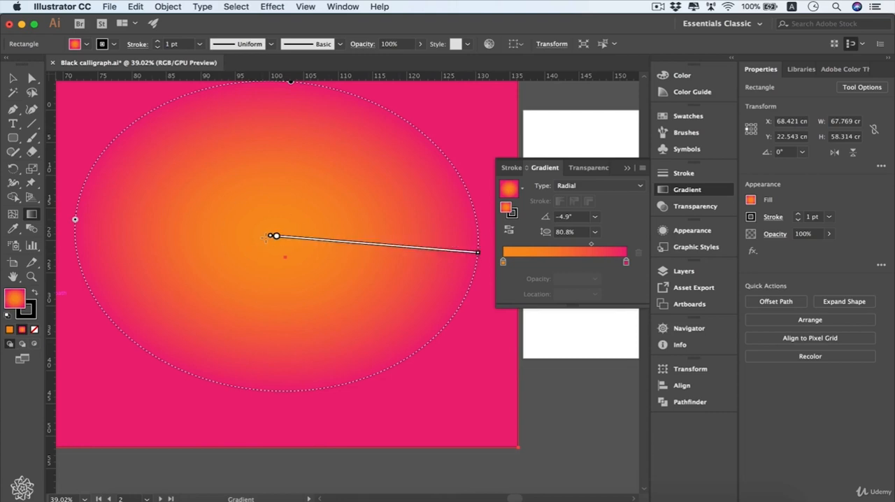
mouse_move(276, 239)
mouse_move(277, 238)
mouse_down()
mouse_move(293, 252)
mouse_move(284, 258)
mouse_up()
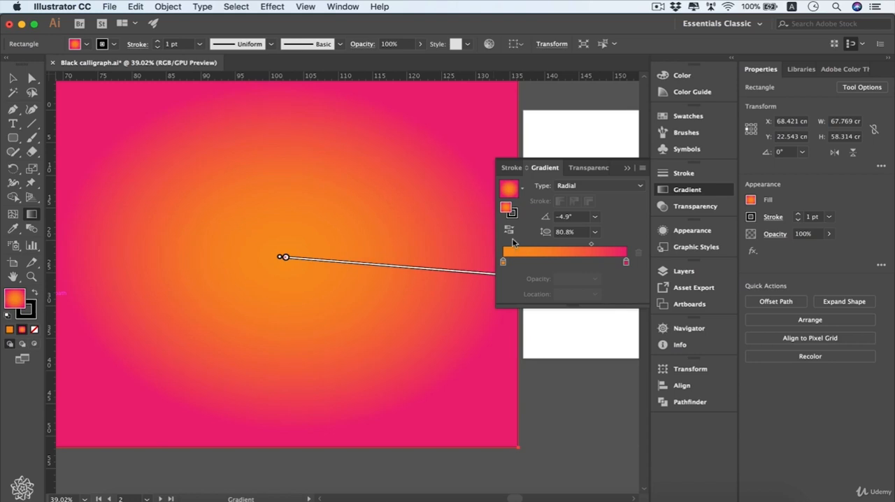
- Make Layer 1 visible again over the background and reopen the gradient settings
scroll(413, 205, right, 1)
scroll(414, 206, up, 1)
scroll(413, 206, left, 2)
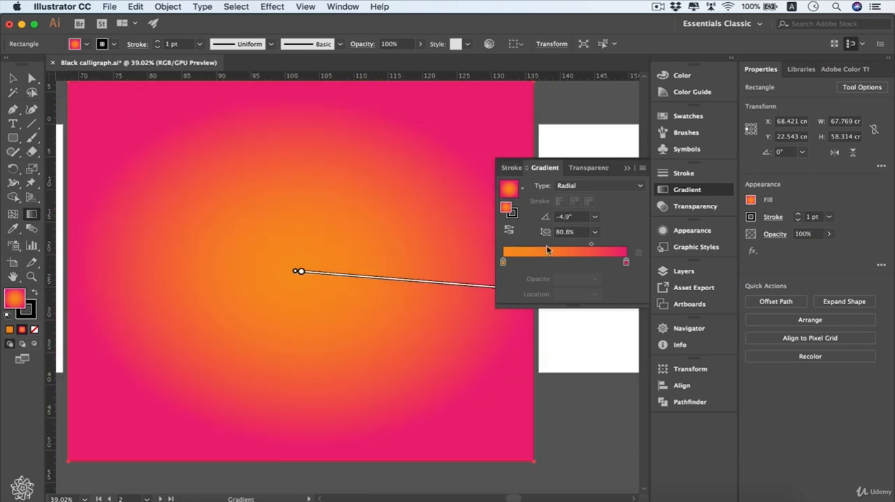
click(697, 272)
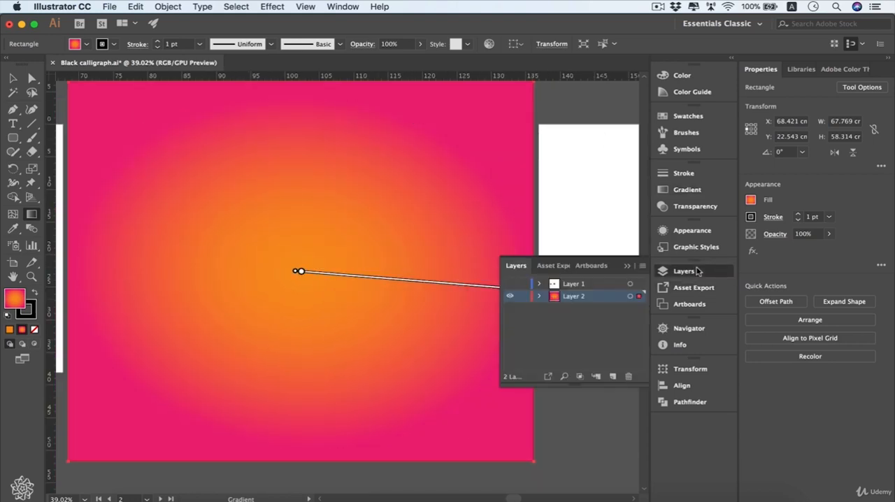
click(511, 284)
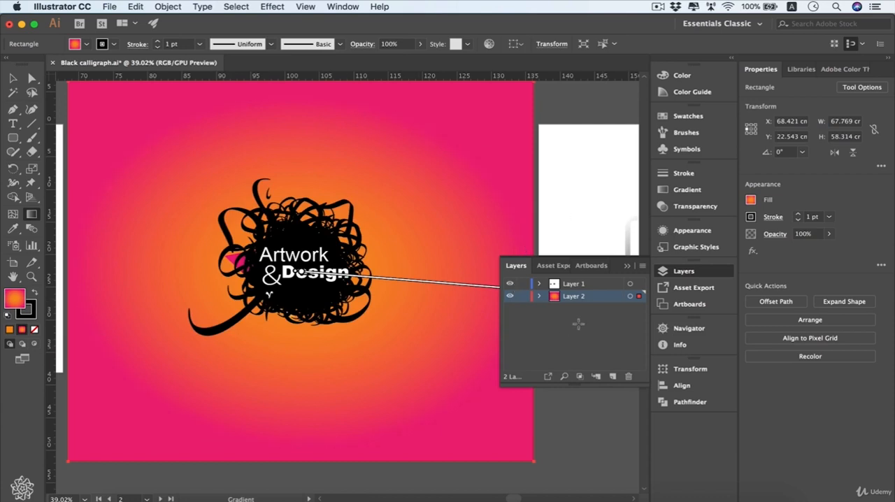
click(684, 271)
click(683, 193)
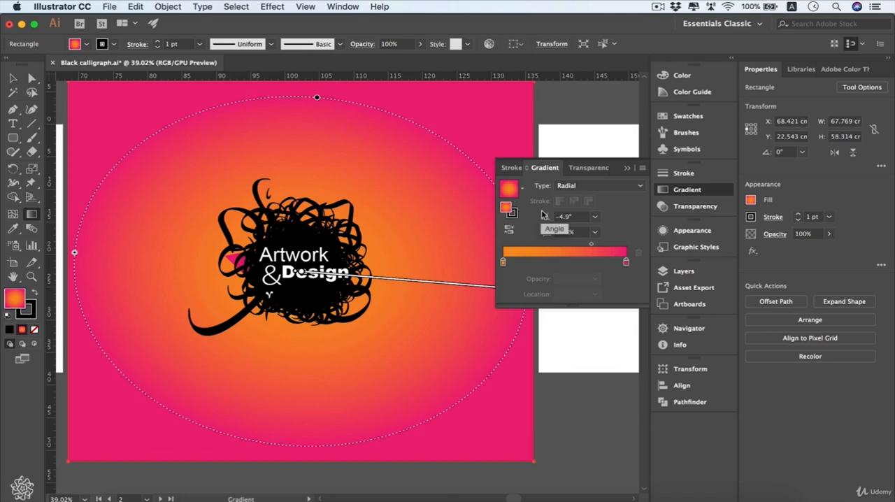
- Save the background's radial gradient as New Gradient Swatch, and add the current fill to the swatches a second time
click(689, 117)
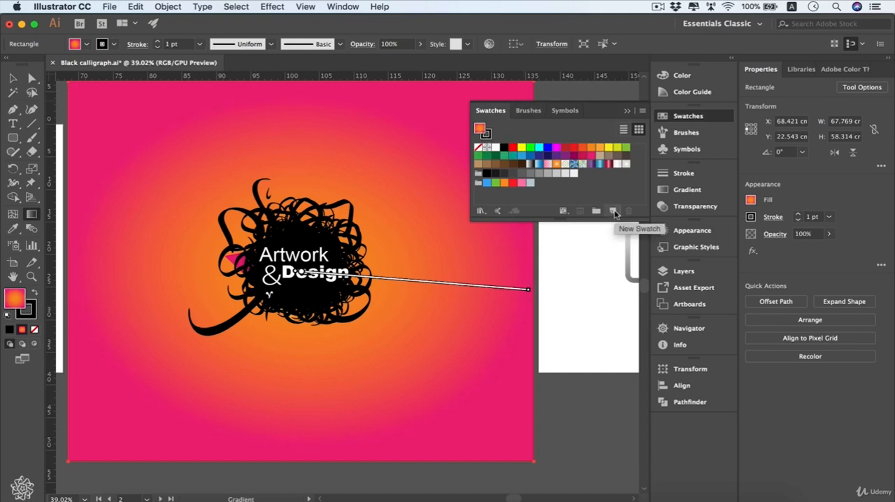
click(614, 212)
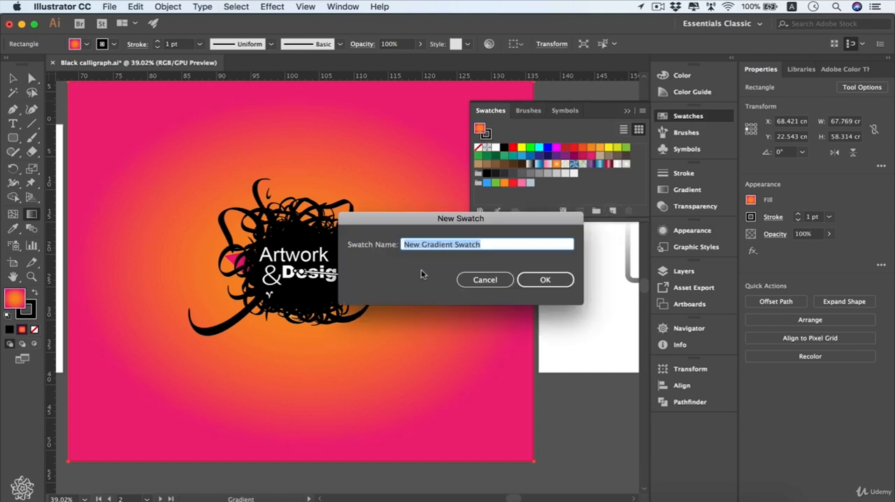
click(546, 279)
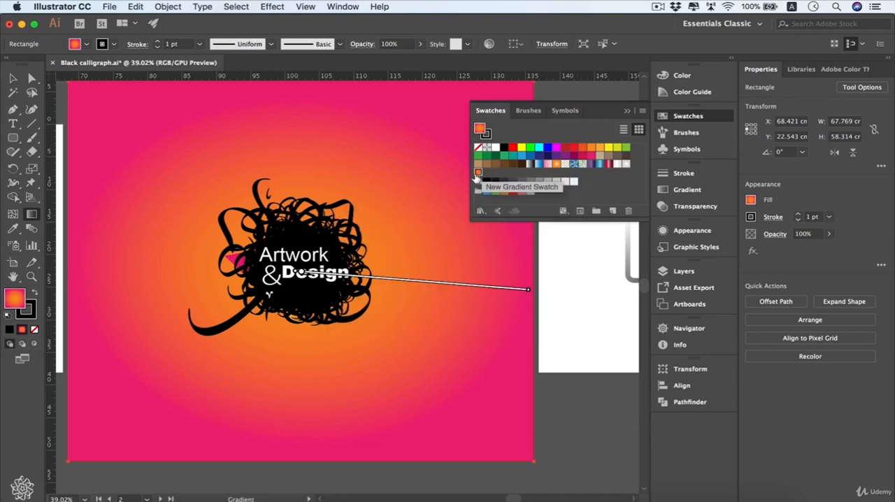
click(478, 172)
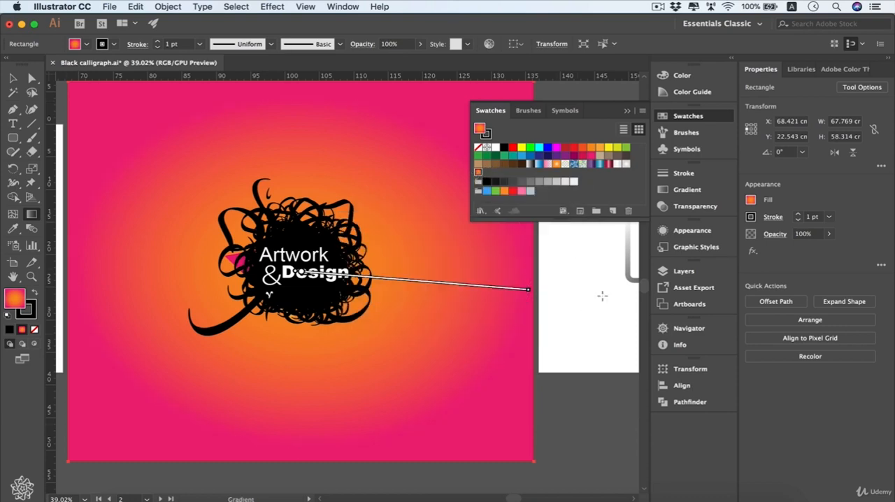
key(v)
drag(13, 302, 487, 175)
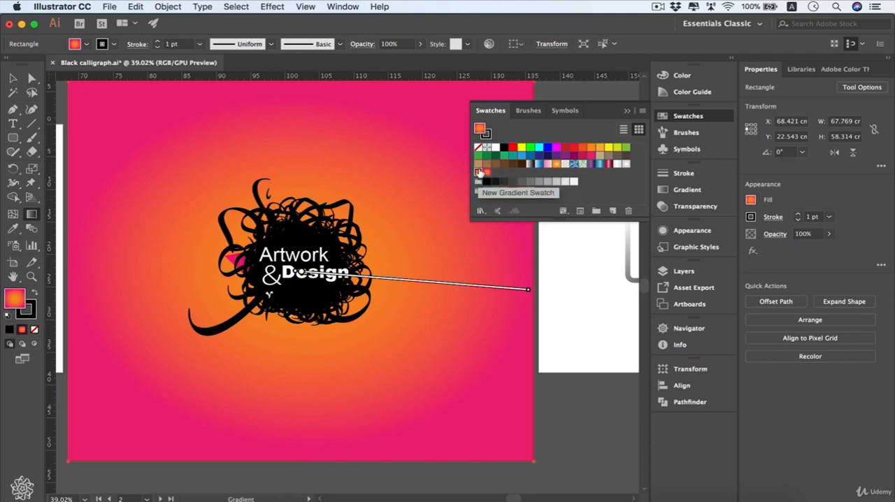
- Select the first rounded square on the third artboard and fill it with New Gradient Swatch
key(v)
scroll(464, 335, up, 1)
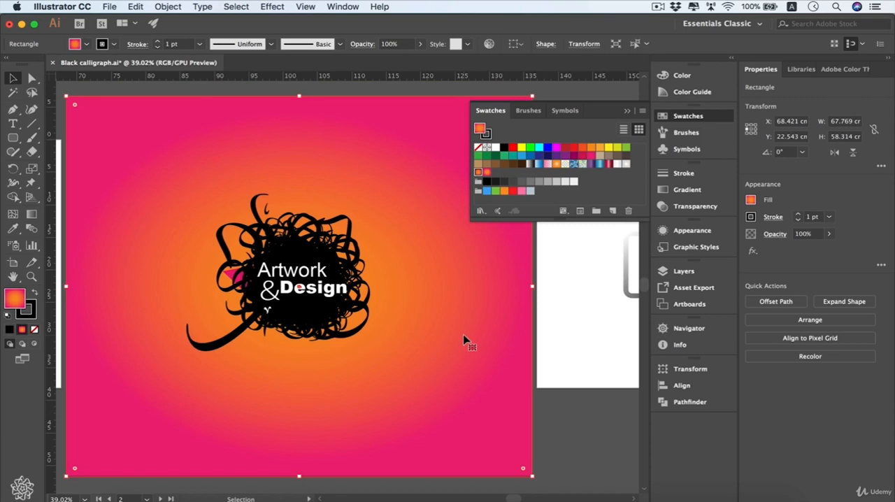
scroll(464, 340, right, 10)
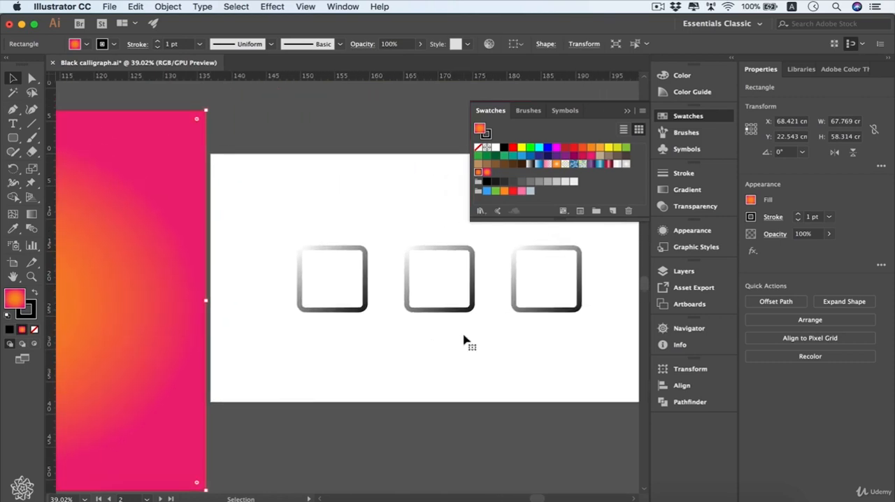
drag(356, 211, 290, 270)
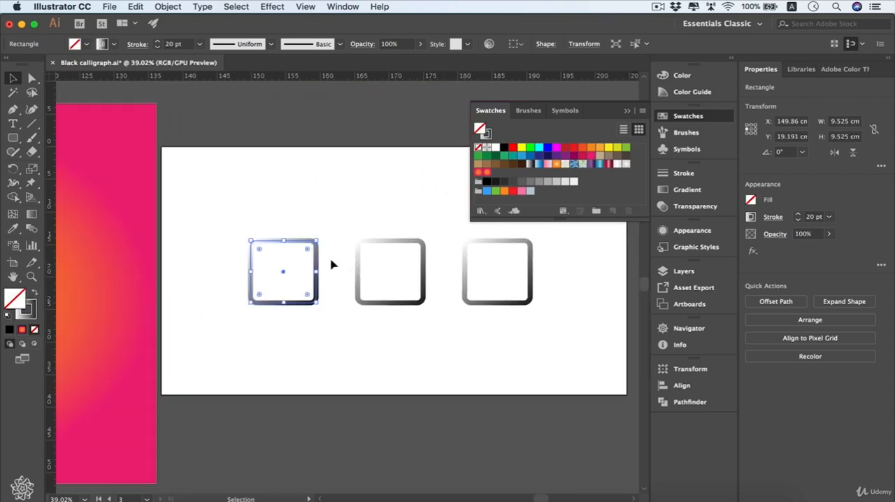
click(478, 173)
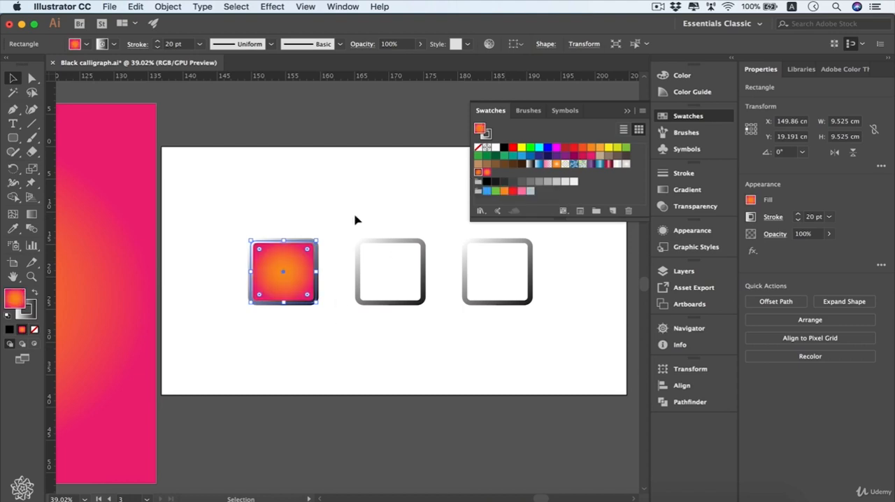
- Try copying the background's fill and stroke onto the middle rounded square with the Eyedropper, and undo it
drag(349, 216, 386, 266)
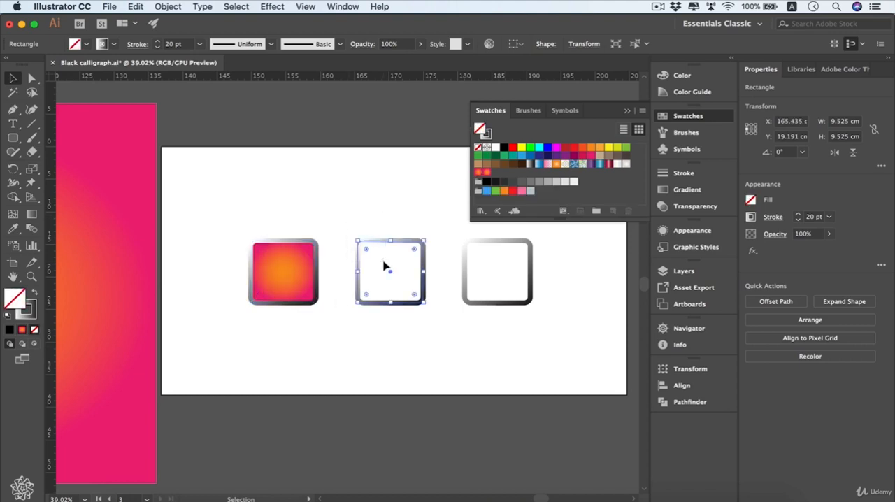
click(13, 232)
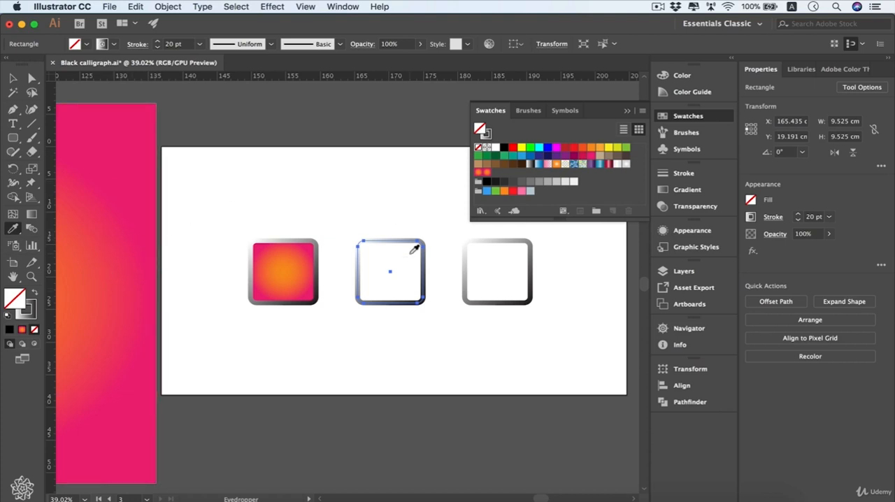
click(119, 252)
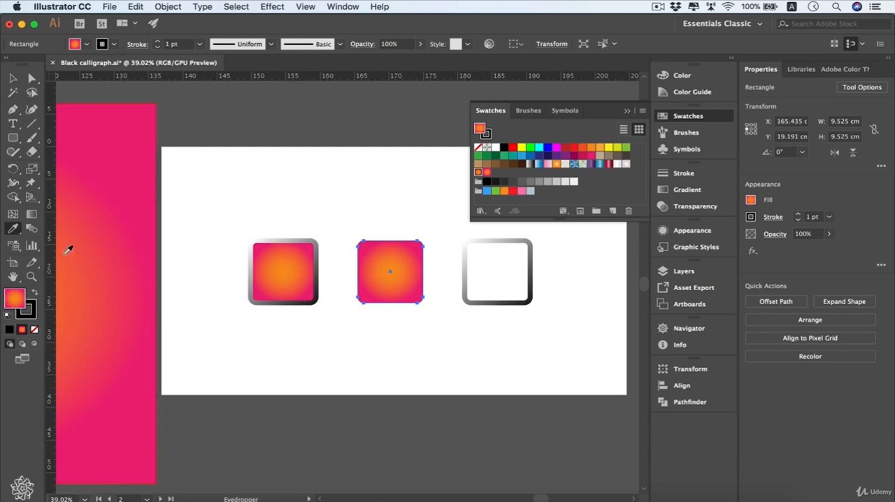
key(v)
click(32, 264)
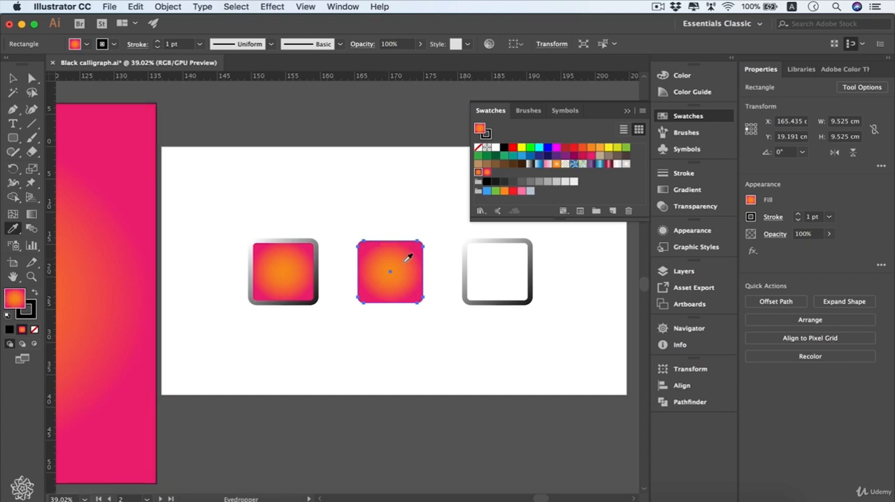
key(super+z)
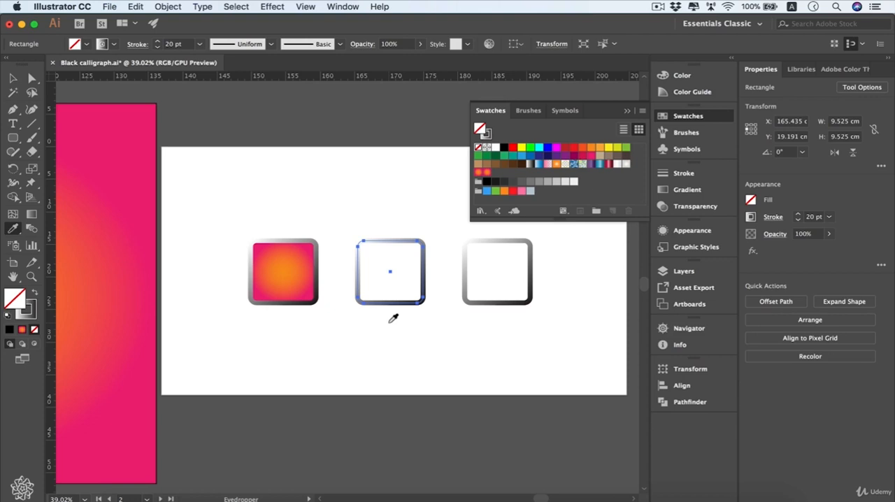
- Select the first rounded square and set its fill to None
key(v)
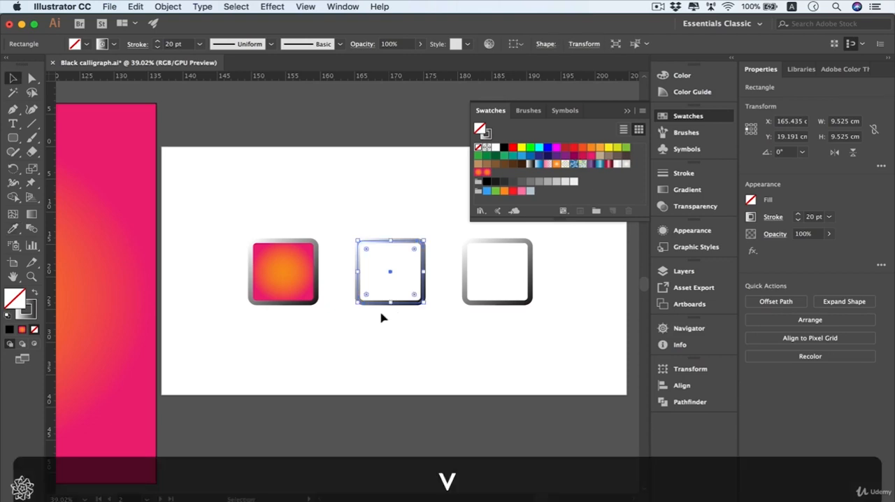
click(283, 303)
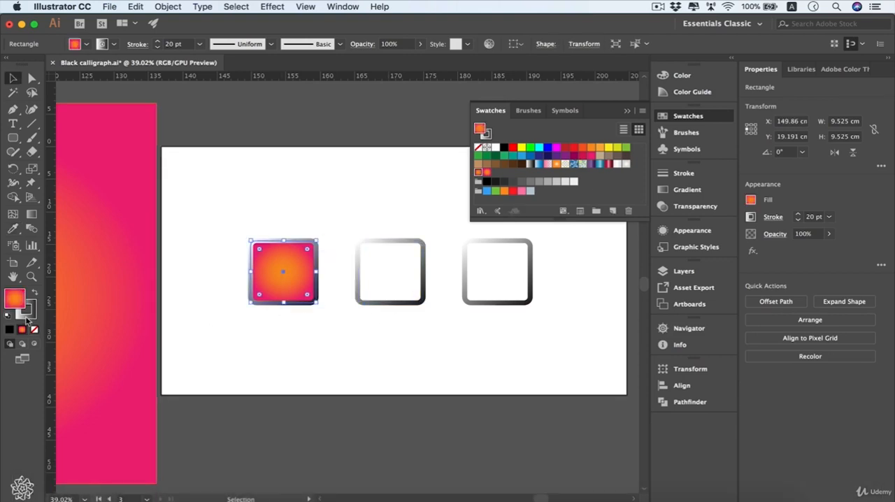
click(35, 330)
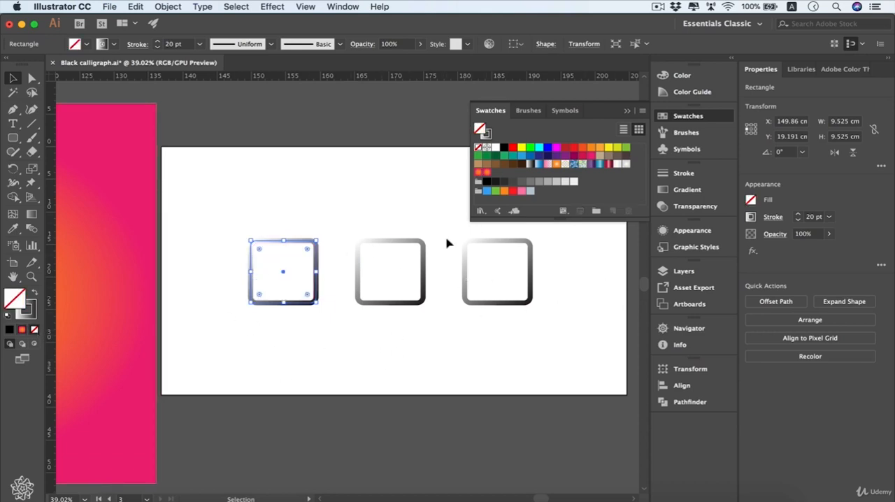
- Select all three rounded squares and apply the second saved orange-to-pink gradient swatch to their strokes
drag(511, 348, 230, 264)
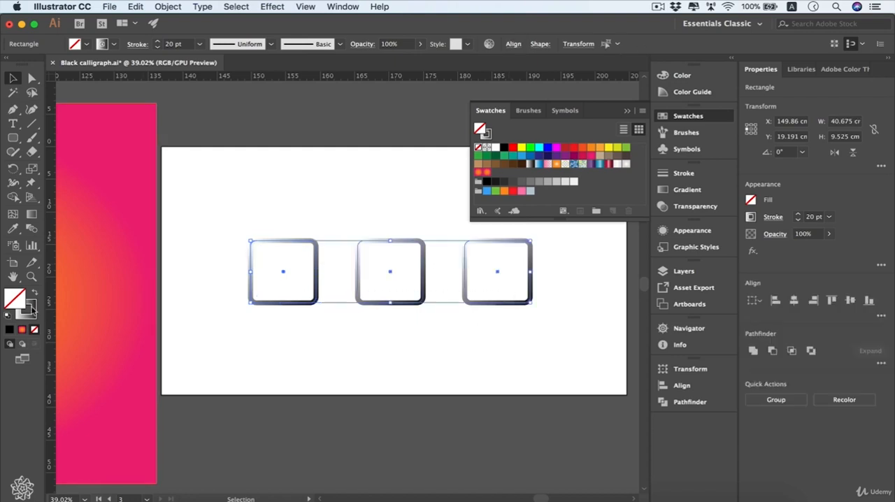
click(31, 308)
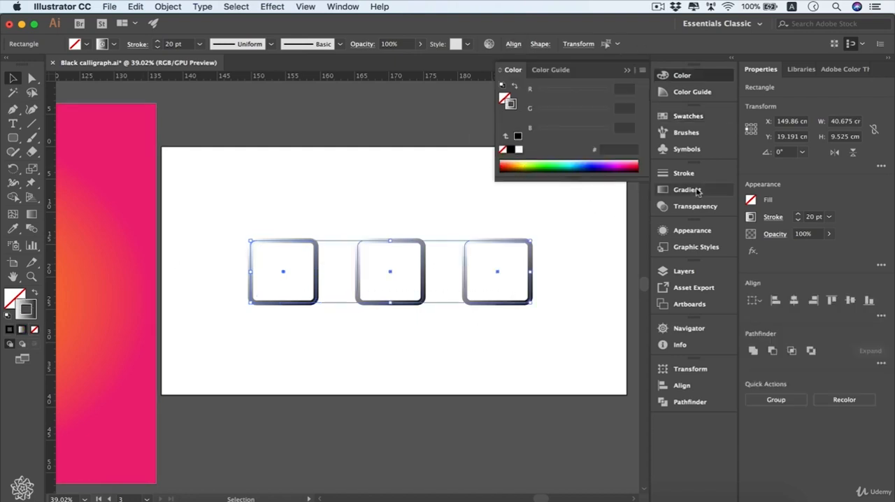
click(726, 122)
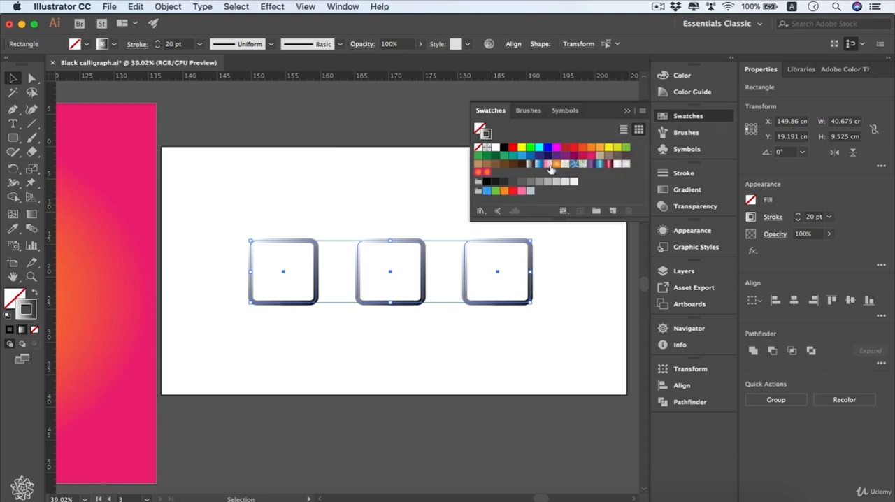
click(488, 174)
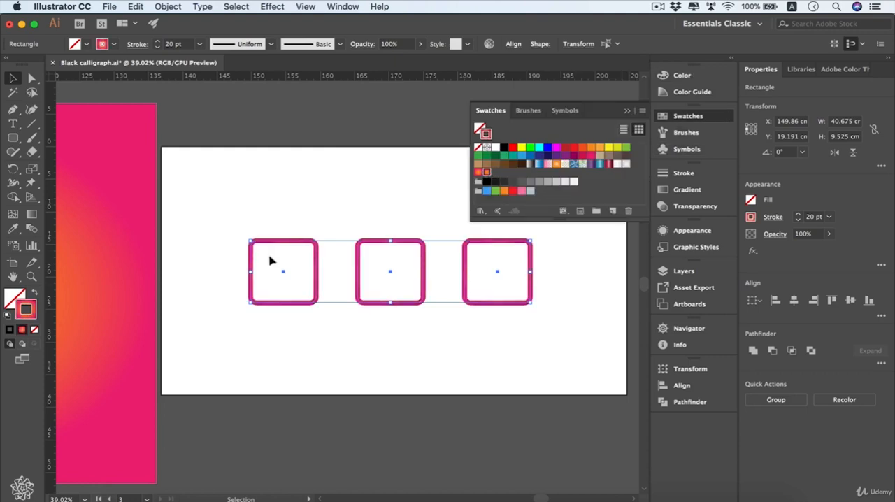
- Move the midpoint of the three rounded squares' radial stroke gradient to about 50%
click(713, 189)
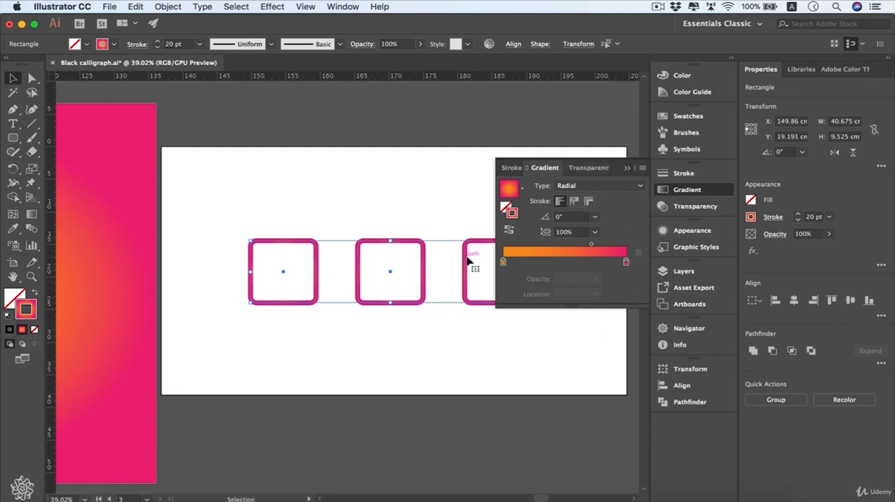
scroll(468, 260, up, 3)
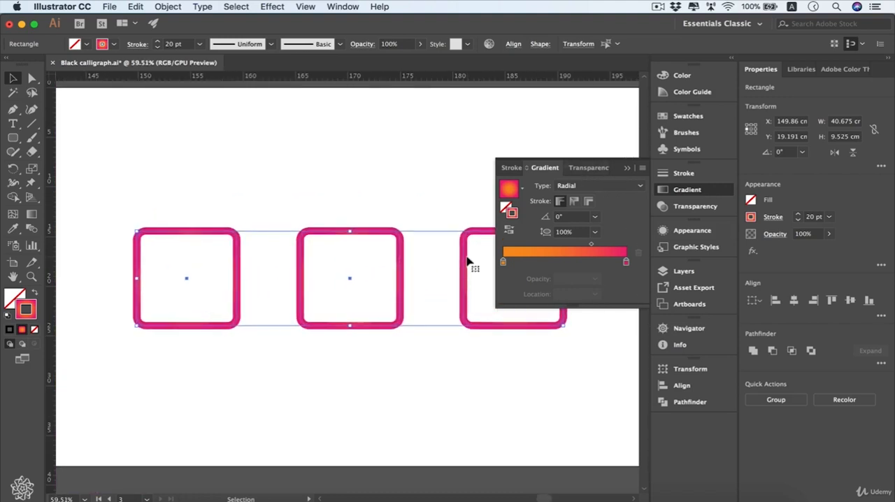
scroll(468, 260, down, 2)
scroll(468, 260, right, 2)
scroll(446, 245, down, 1)
scroll(446, 245, right, 1)
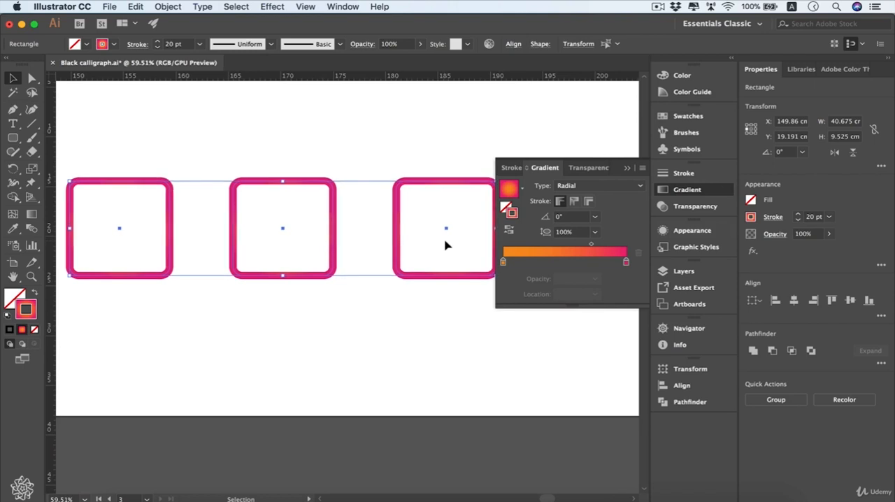
click(887, 58)
scroll(483, 145, left, 3)
scroll(479, 145, up, 2)
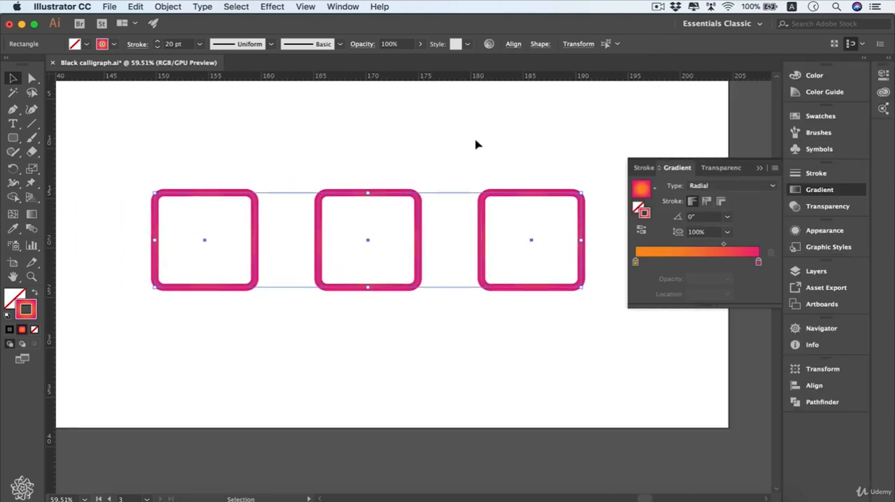
scroll(476, 145, up, 1)
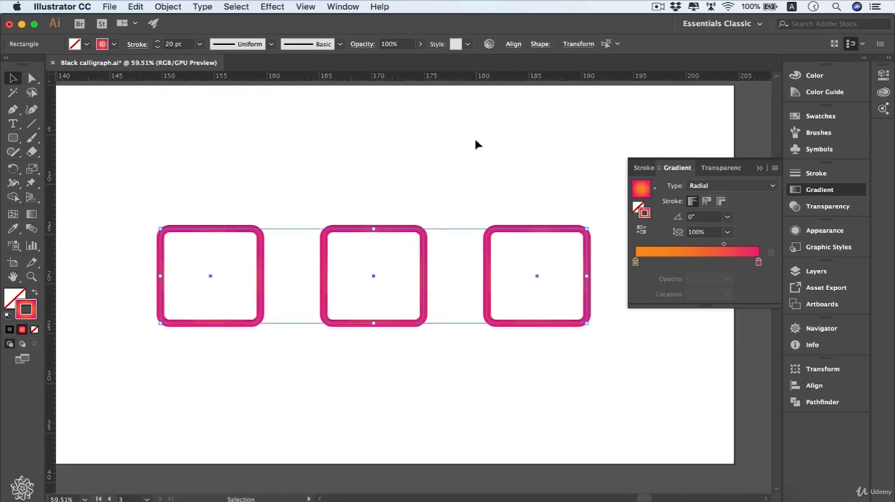
scroll(475, 145, down, 1)
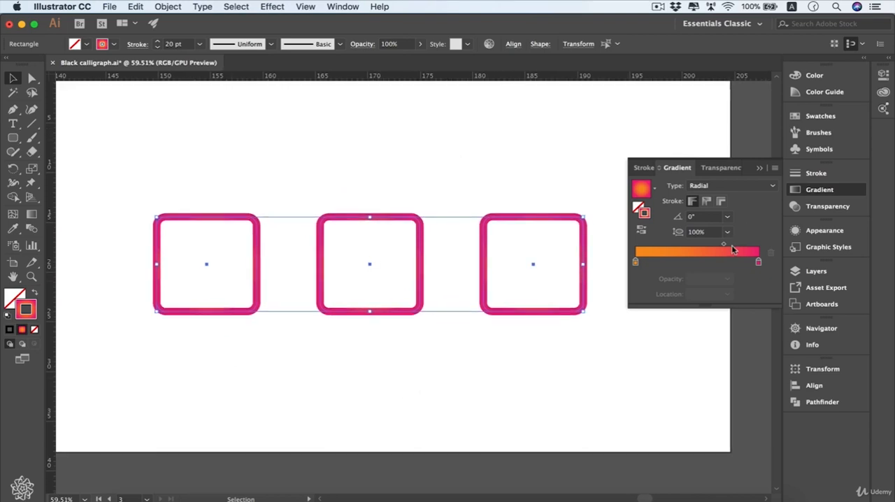
drag(724, 248, 698, 247)
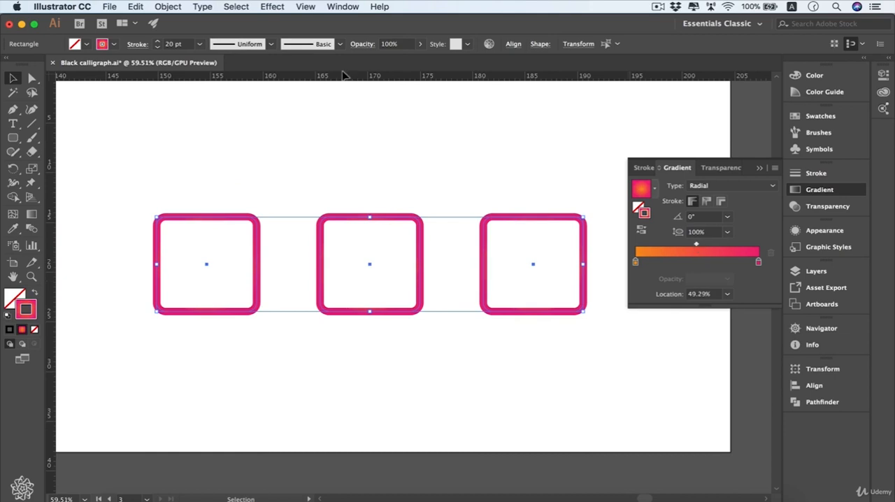
- Set the three rounded squares' stroke weight to 40 pt and change their stroke gradient type to Linear
click(201, 45)
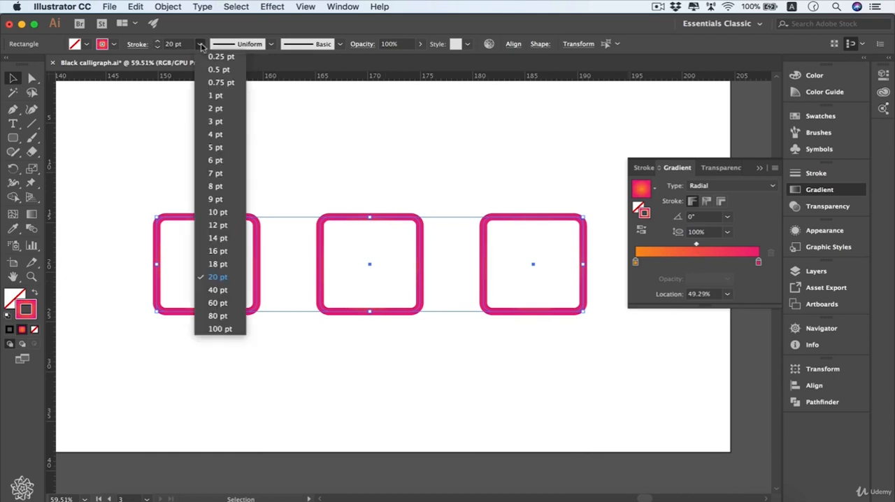
click(231, 291)
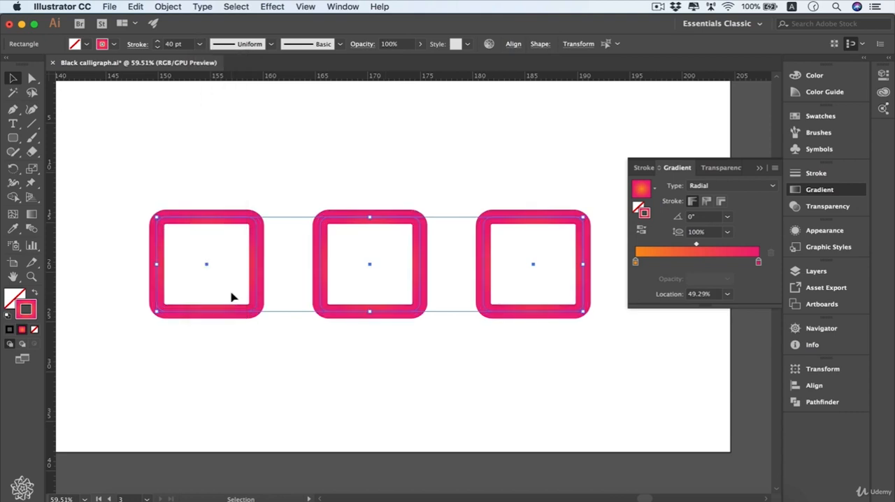
click(770, 186)
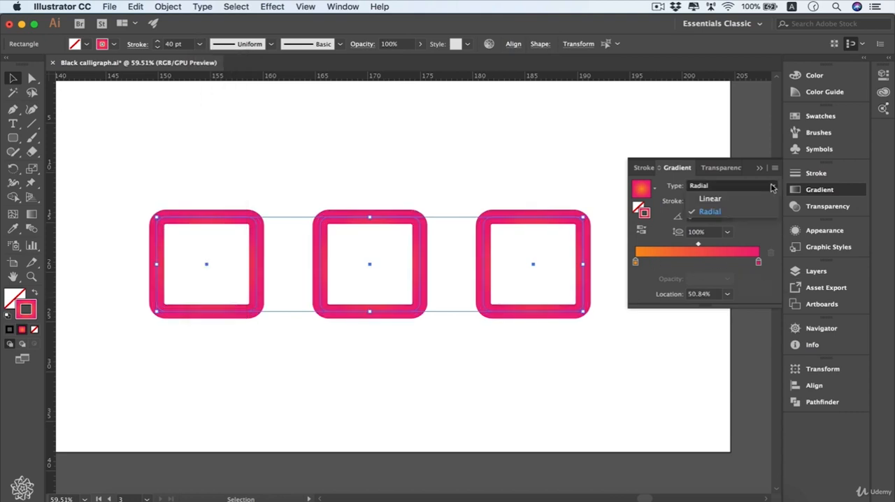
click(759, 197)
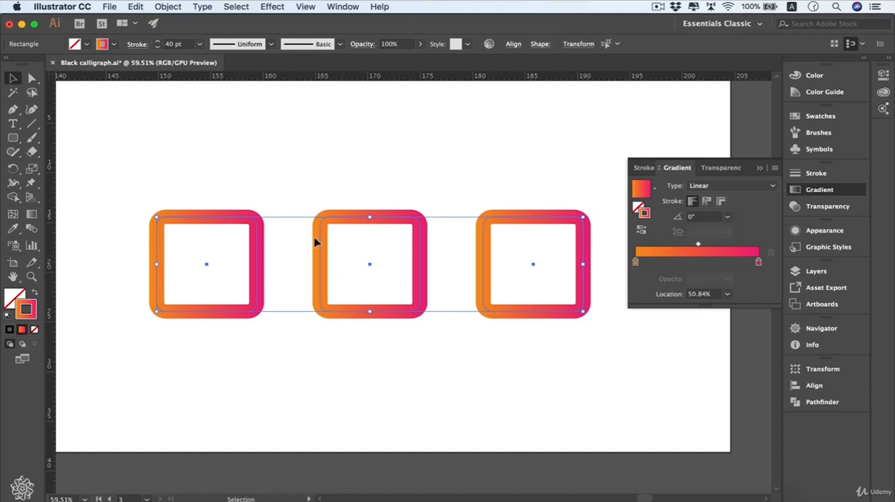
- Apply the gradient along the stroke on the middle rounded square and across the stroke on the third one
click(421, 198)
drag(412, 193, 370, 253)
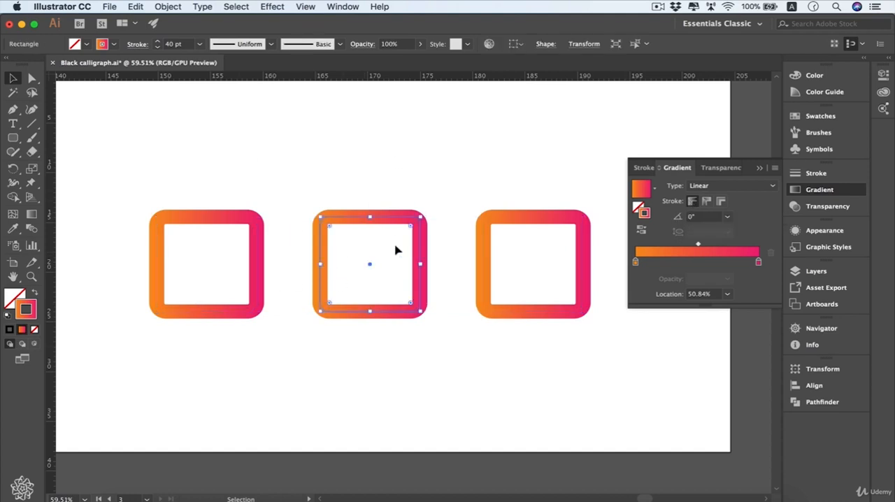
click(707, 204)
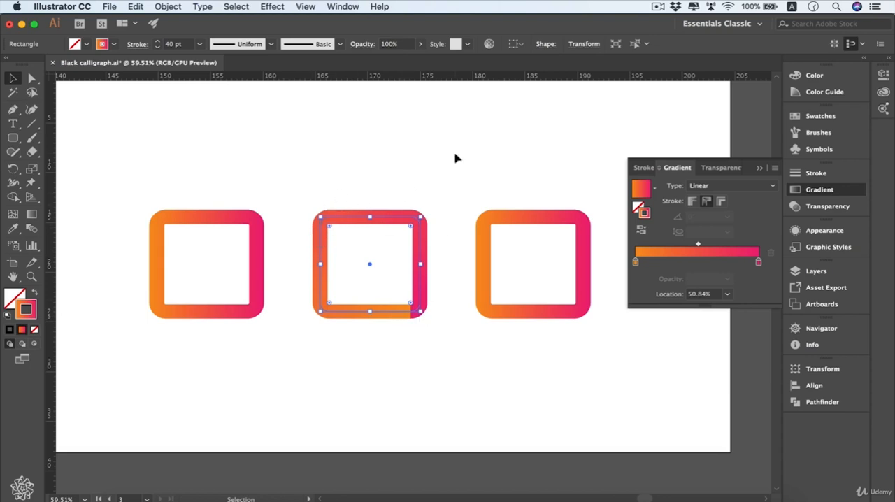
drag(455, 156, 553, 255)
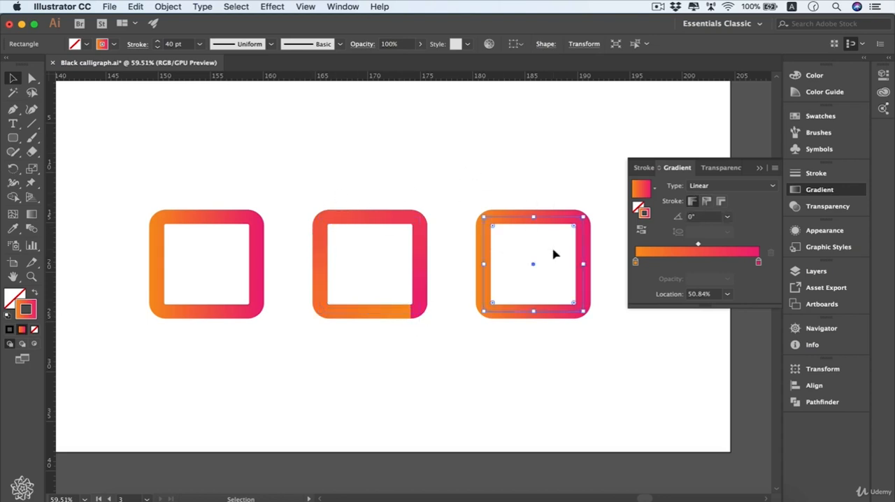
click(721, 201)
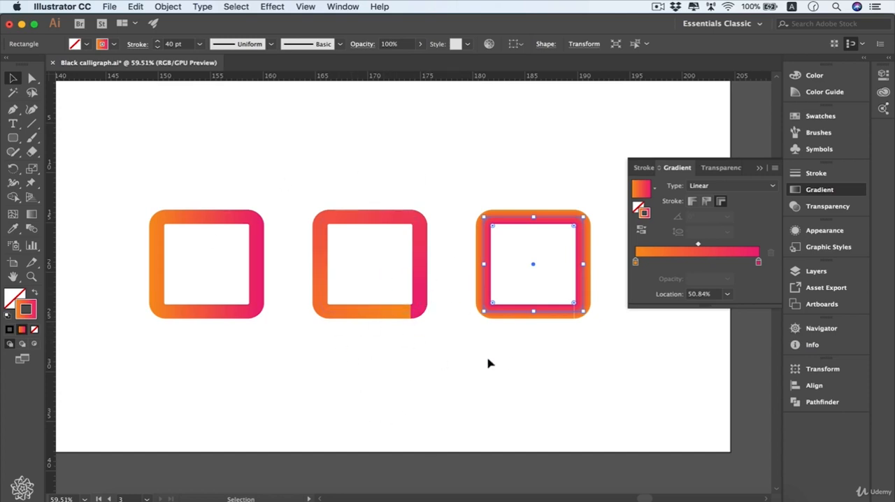
- Try the Gradient tool on the third and middle squares' strokes, and return to the Selection tool
key(g)
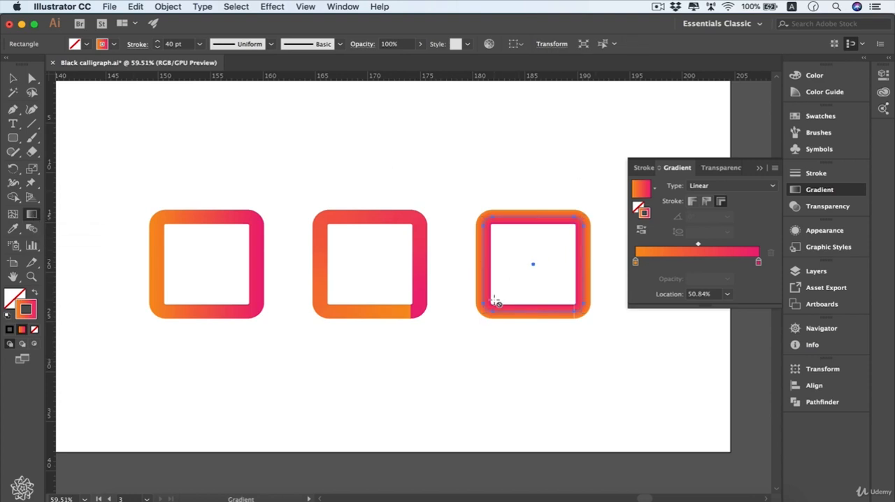
click(320, 249)
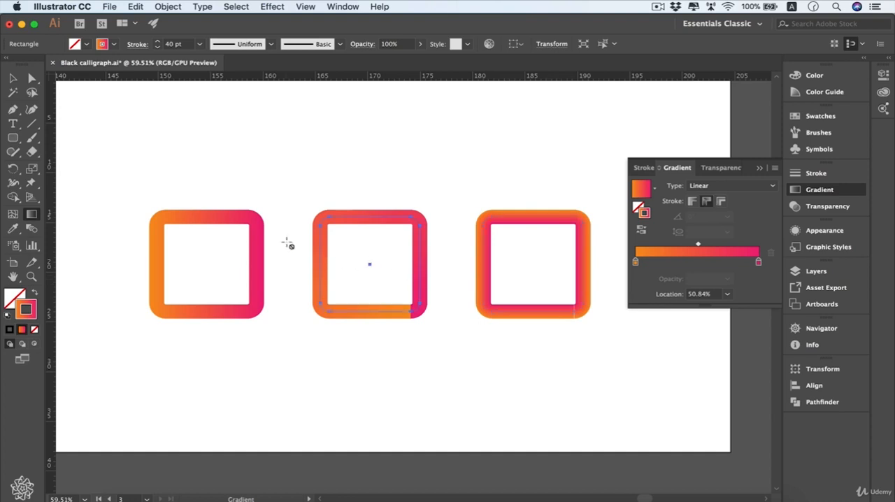
click(14, 76)
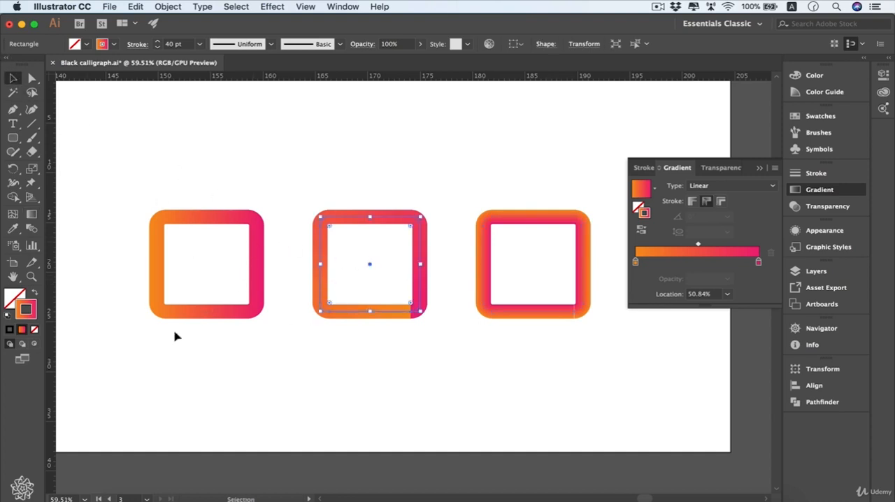
- Set the first rounded square's stroke gradient angle to 60° and shift its midpoint toward the orange end
click(237, 252)
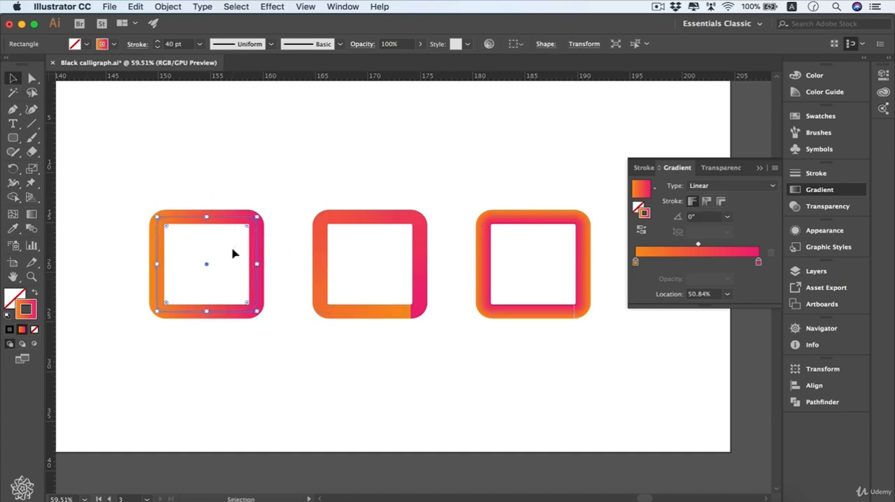
click(728, 218)
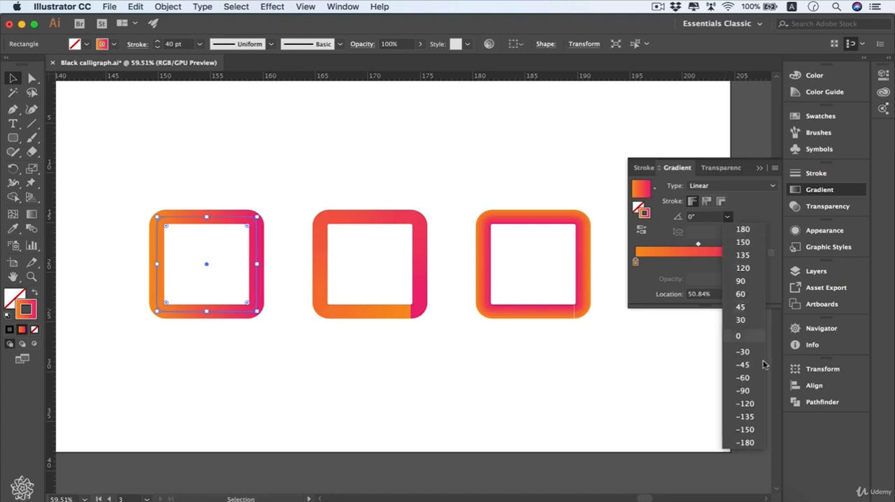
click(760, 295)
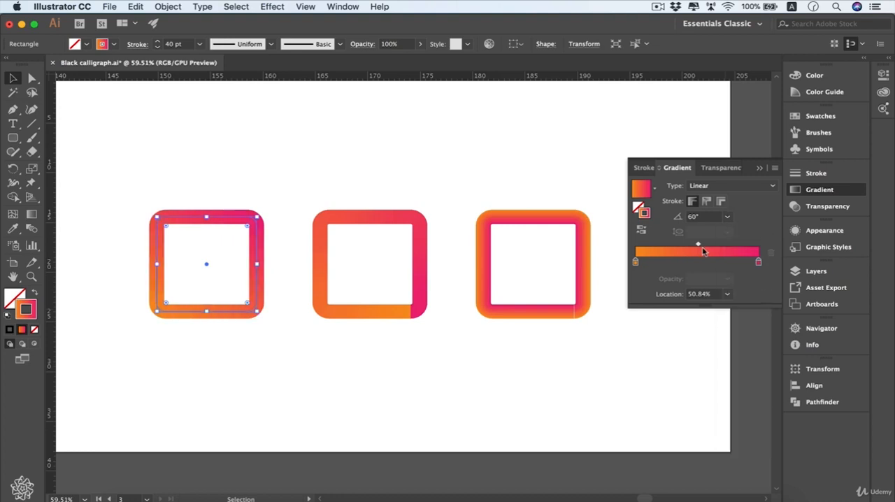
mouse_move(699, 246)
mouse_down()
mouse_move(733, 247)
mouse_move(645, 246)
mouse_move(684, 246)
mouse_up()
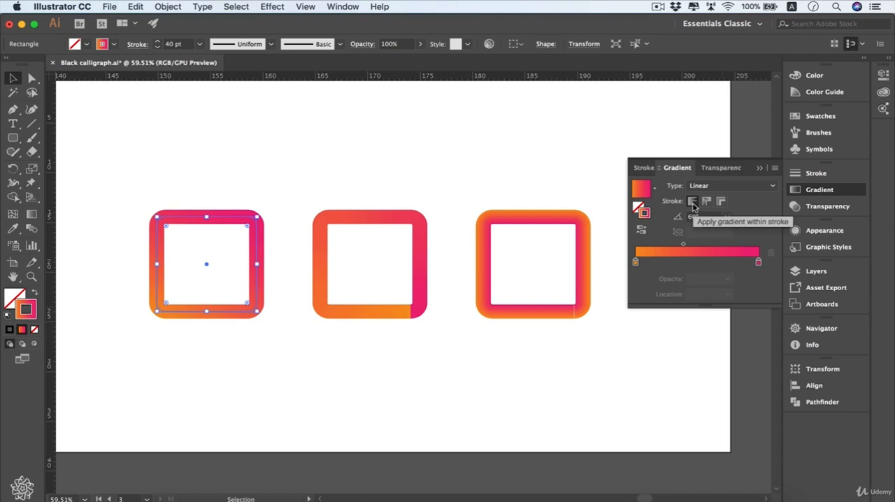
- Select the third rounded square and move its stroke gradient midpoint to about 17%
drag(341, 380, 440, 302)
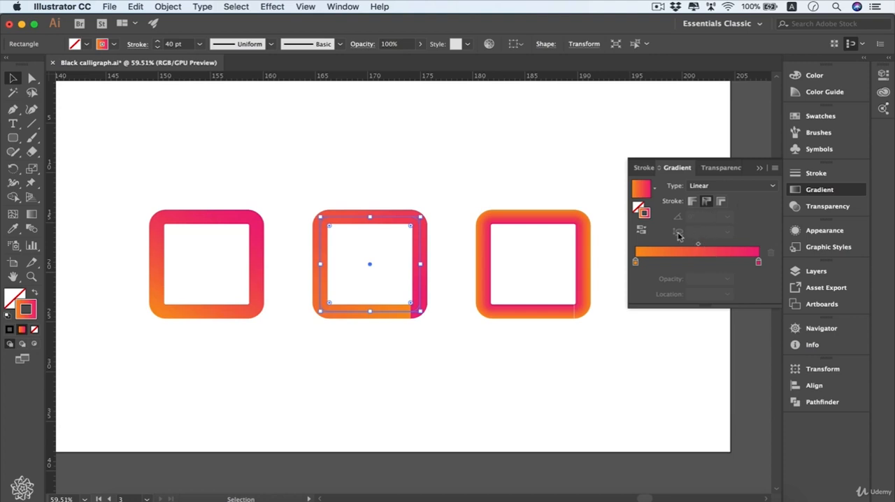
drag(483, 342, 563, 276)
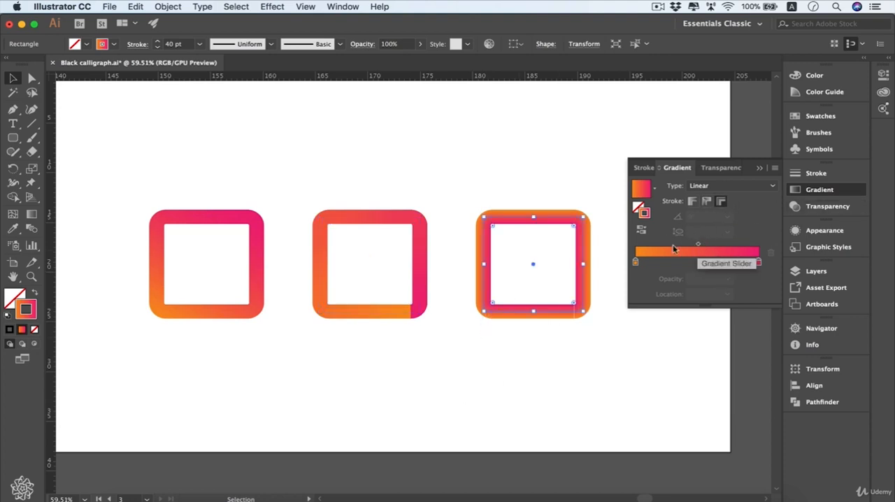
click(698, 245)
mouse_move(697, 246)
mouse_down()
mouse_move(745, 247)
mouse_move(657, 247)
mouse_up()
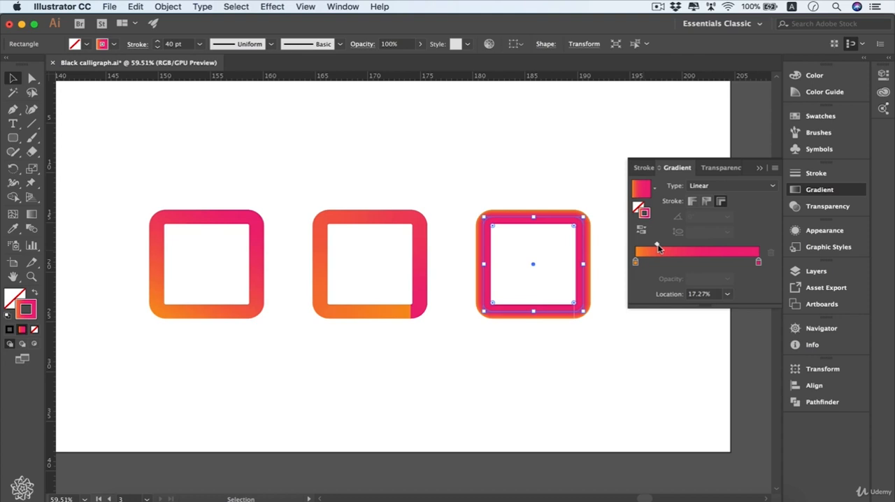